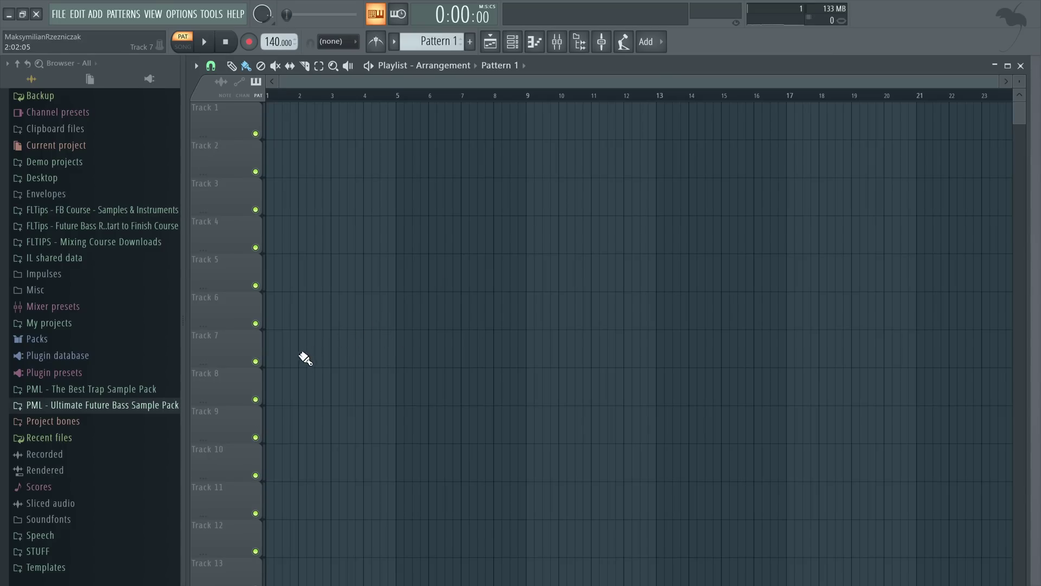
Step: Expand the Ultimate Future Bass Sample Pack to list the DRUMS > Tom samples
{"action": "left_click", "coordinate": [173, 405]}
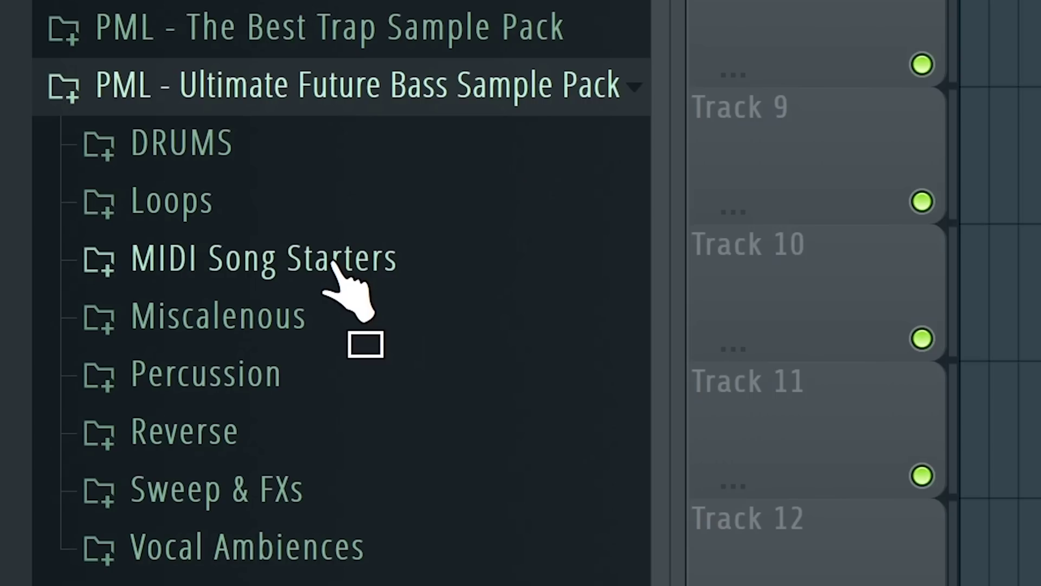
{"action": "left_click", "coordinate": [315, 157]}
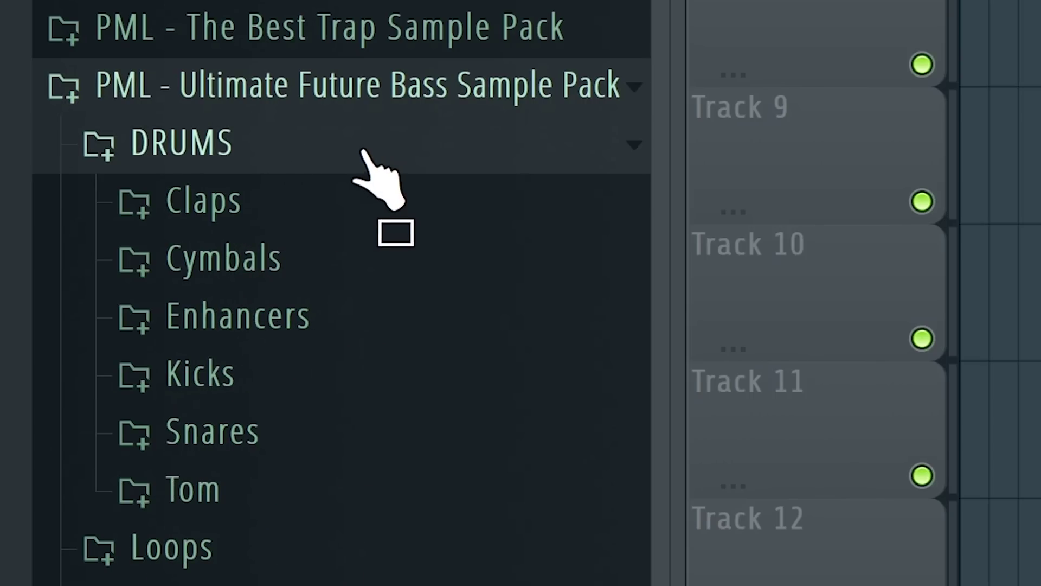
{"action": "left_click", "coordinate": [428, 489]}
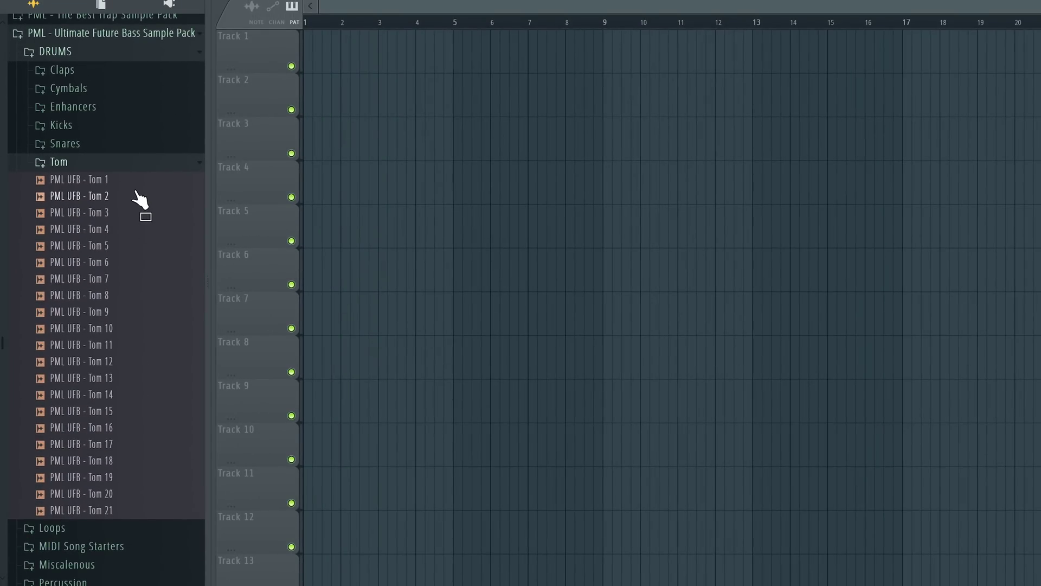
Step: Add an FPC drum channel in the Channel rack and load its Empty preset
{"action": "key", "text": "F6"}
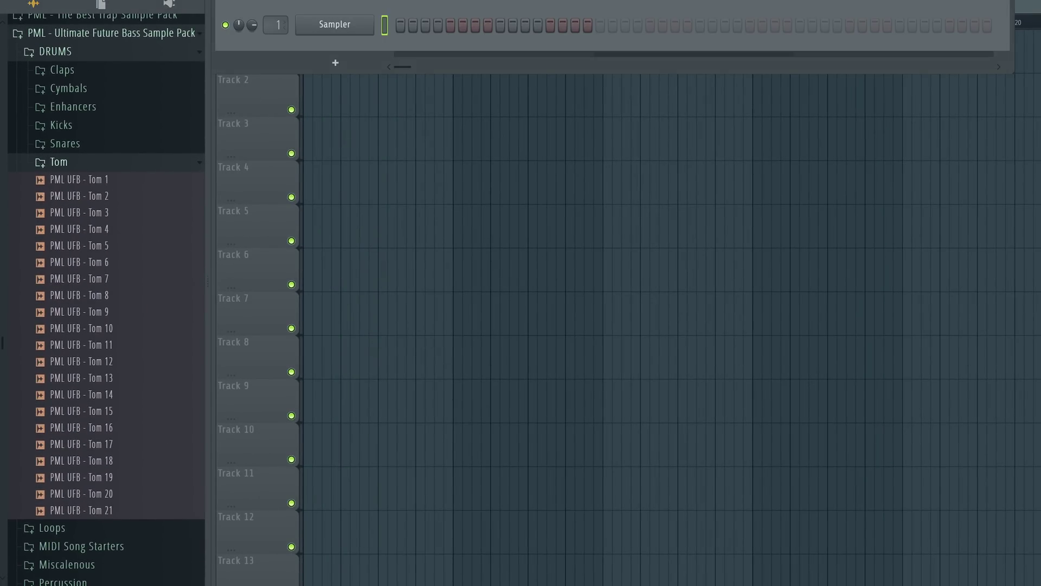
{"action": "right_click", "coordinate": [331, 22]}
{"action": "mouse_move", "coordinate": [425, 138]}
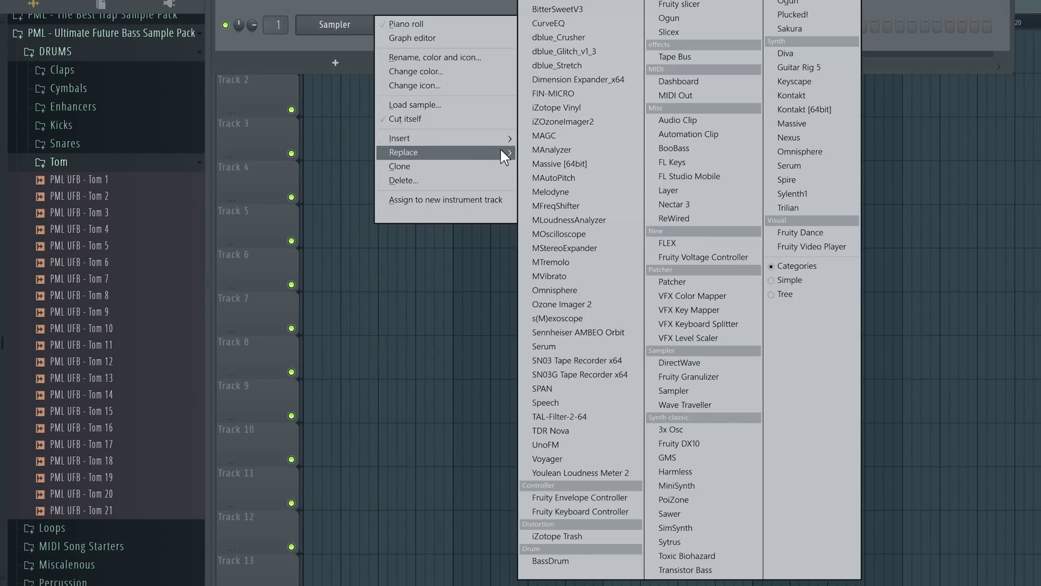
{"action": "left_click", "coordinate": [688, 3]}
{"action": "left_click", "coordinate": [792, 51]}
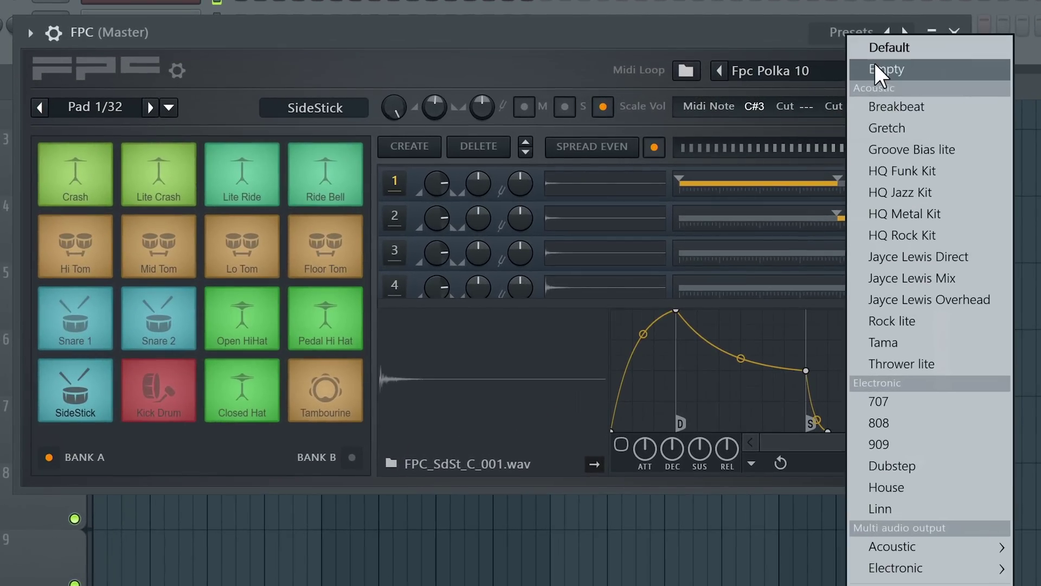
{"action": "left_click", "coordinate": [876, 70]}
Step: Load PML UFB Tom samples onto the empty pads: Tom 1–4 on pads 13–16, Tom 5–6 on pads 9–10, and the rest
{"action": "left_click_drag", "start_coordinate": [108, 239], "coordinate": [455, 206]}
{"action": "left_click_drag", "start_coordinate": [184, 265], "coordinate": [454, 237]}
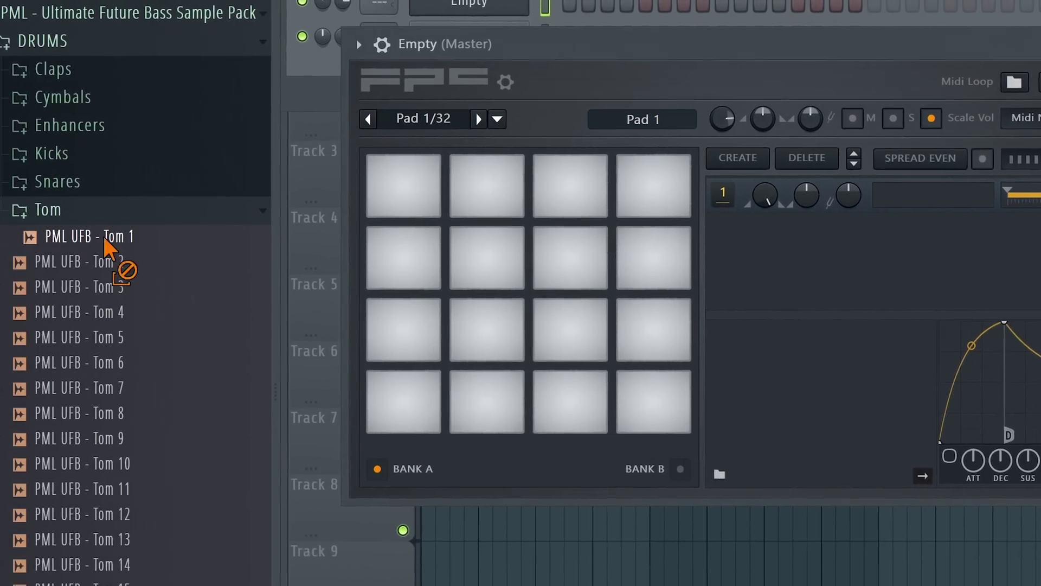
{"action": "left_click_drag", "start_coordinate": [108, 288], "coordinate": [610, 188]}
{"action": "left_click_drag", "start_coordinate": [186, 318], "coordinate": [688, 196]}
{"action": "left_click_drag", "start_coordinate": [138, 349], "coordinate": [443, 260]}
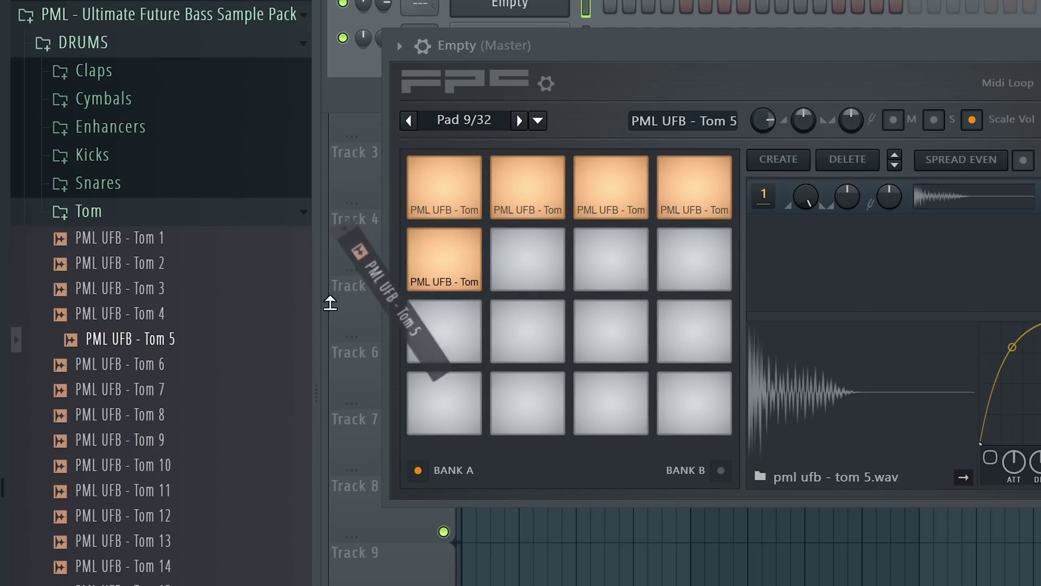
{"action": "left_click_drag", "start_coordinate": [119, 364], "coordinate": [523, 284]}
{"action": "left_click_drag", "start_coordinate": [120, 389], "coordinate": [176, 412]}
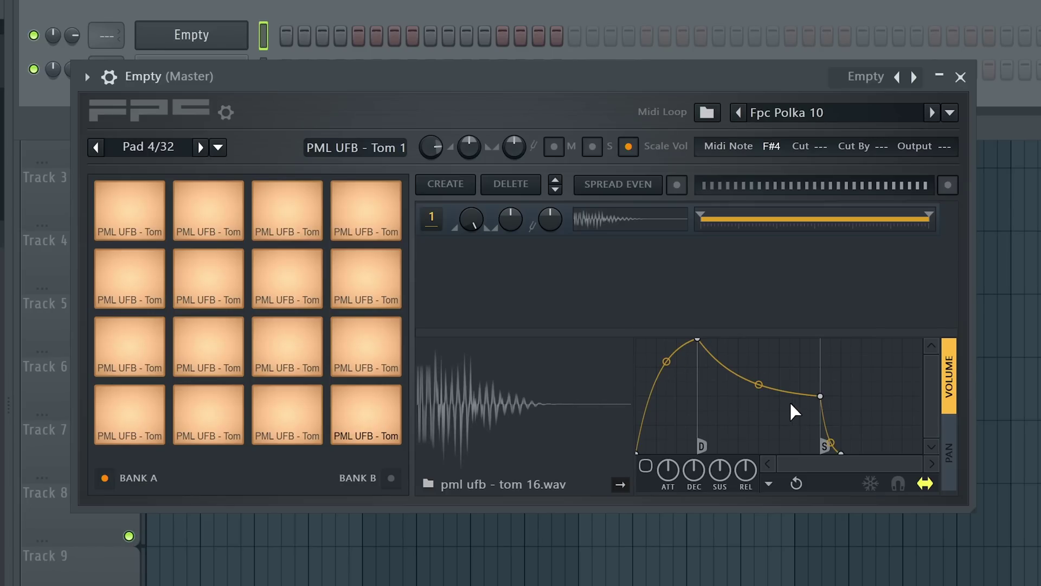
Step: Enable the pad's volume envelope and pull its attack down to zero
{"action": "left_click", "coordinate": [645, 465]}
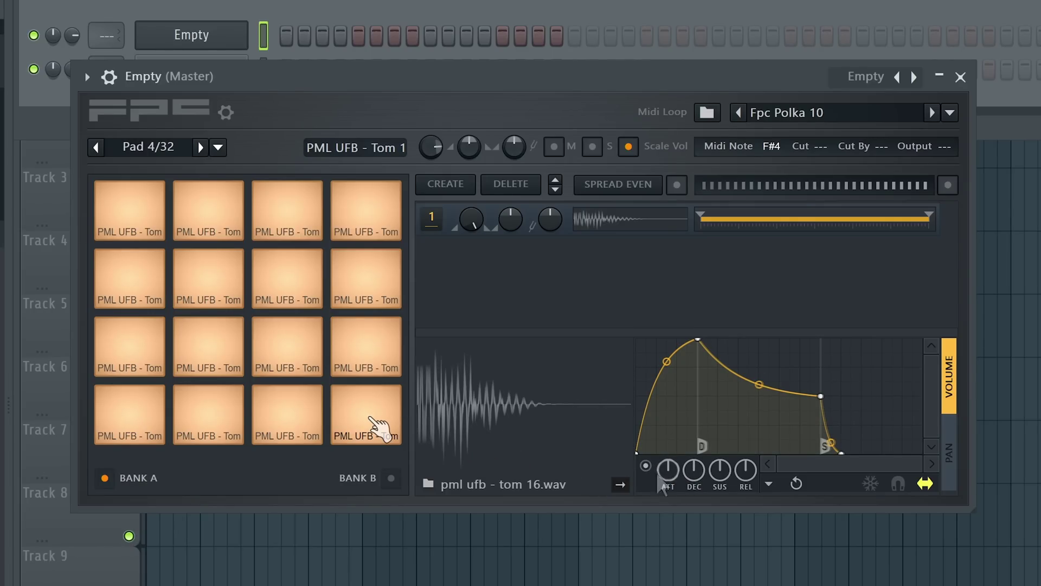
{"action": "left_click", "coordinate": [645, 465]}
{"action": "left_click", "coordinate": [646, 466]}
{"action": "left_click_drag", "start_coordinate": [703, 347], "coordinate": [636, 340]}
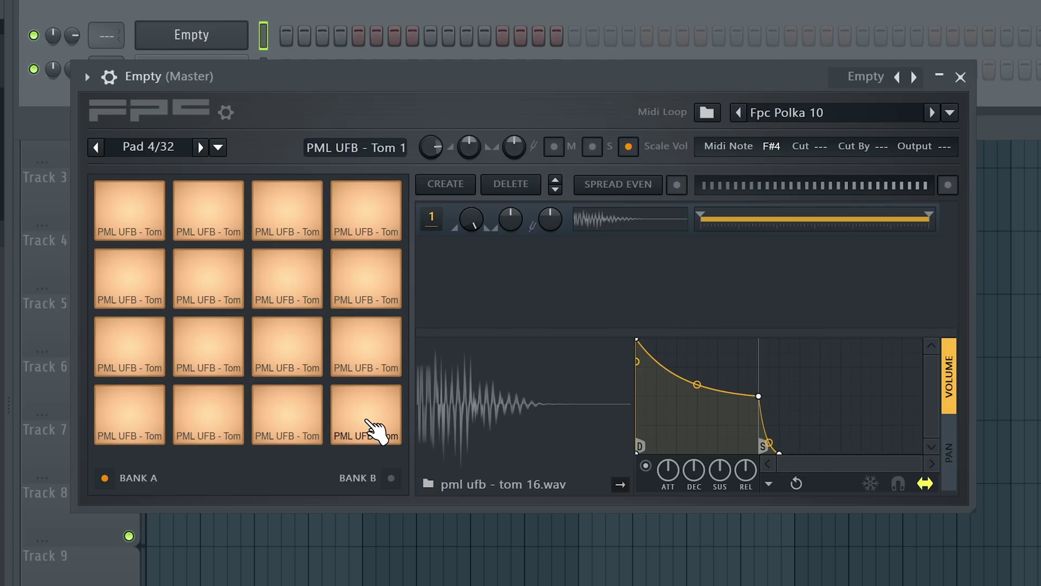
Step: Audition the tom pads, including pads 13, 14, 15 and 16
{"action": "left_click", "coordinate": [388, 441]}
{"action": "left_click", "coordinate": [133, 225]}
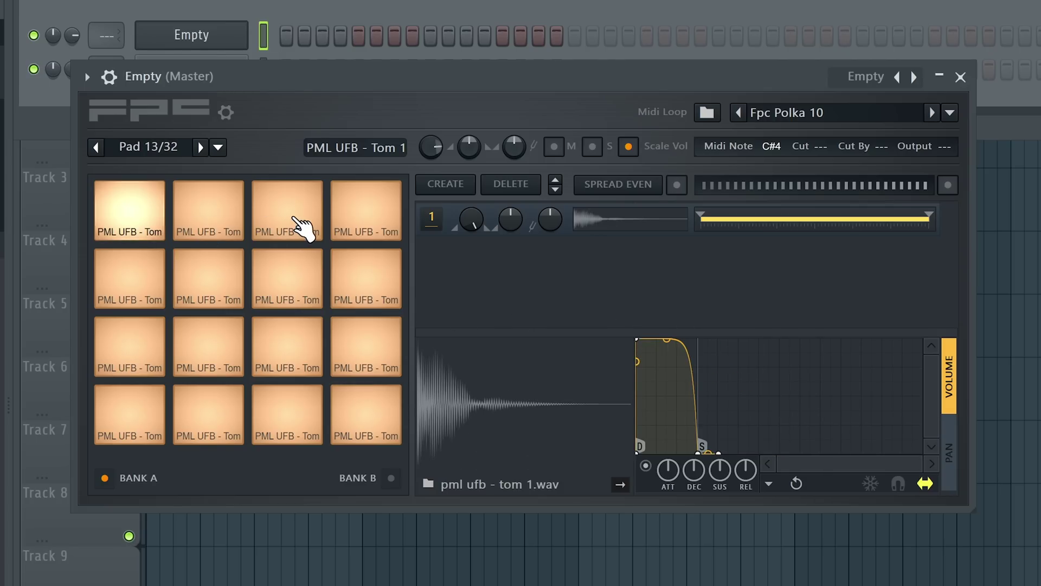
{"action": "left_click", "coordinate": [299, 223]}
{"action": "left_click", "coordinate": [349, 220]}
{"action": "left_click", "coordinate": [196, 223]}
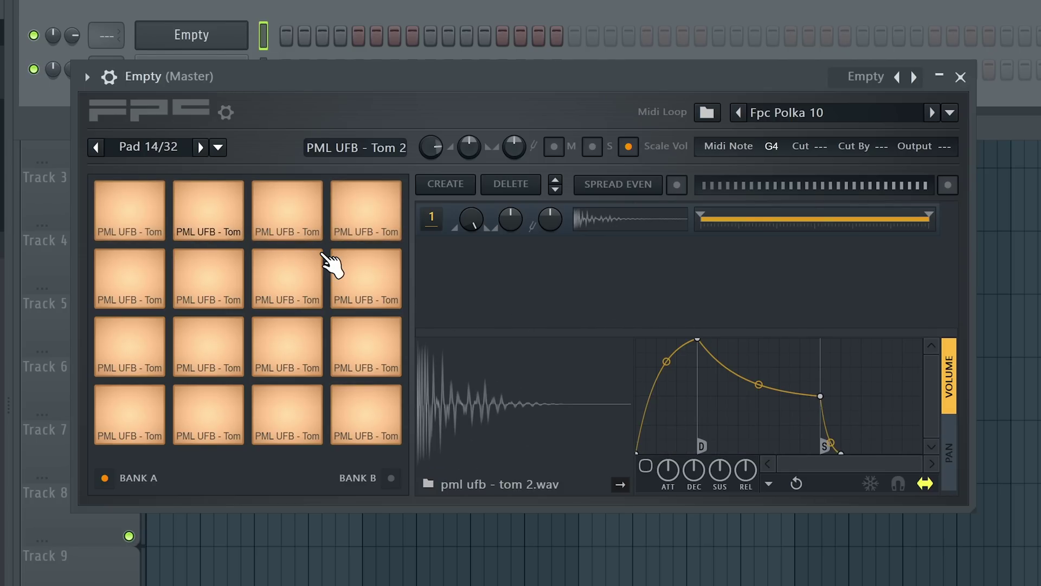
Step: Create an automation clip for the FPC Arpeggiator TIME knob in channel settings
{"action": "left_click", "coordinate": [109, 77]}
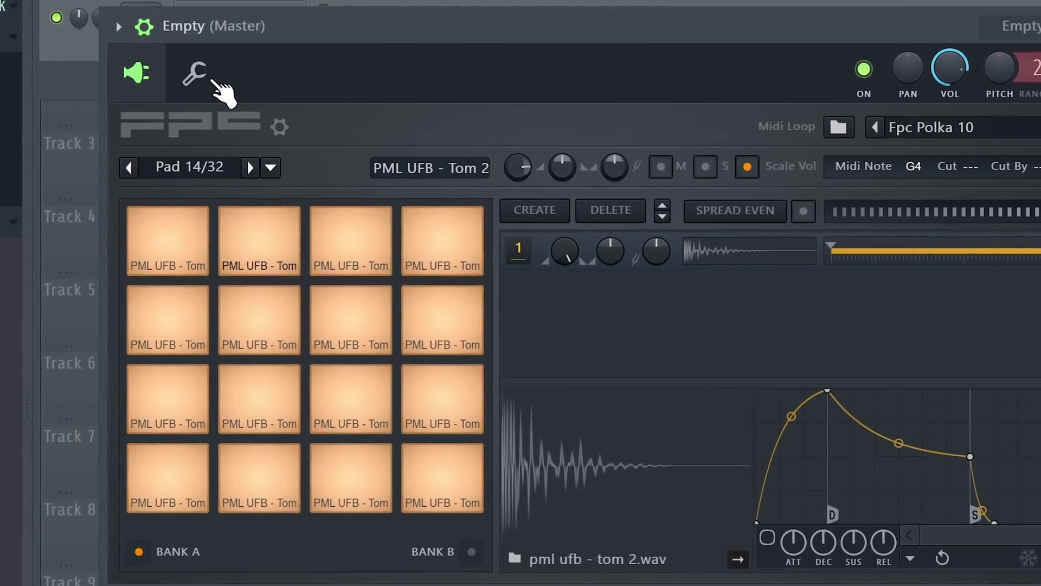
{"action": "left_click", "coordinate": [171, 122]}
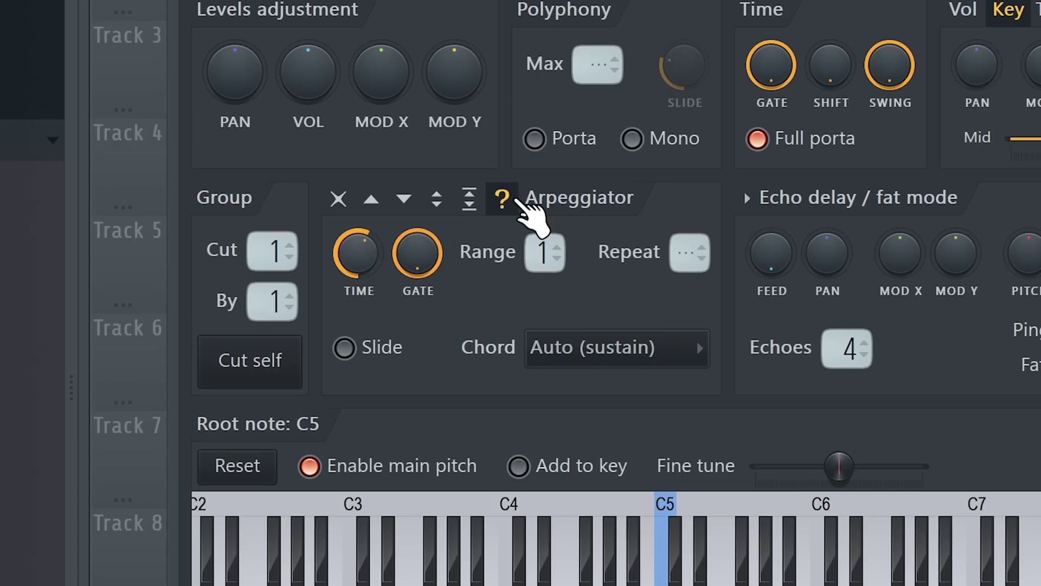
{"action": "right_click", "coordinate": [362, 259]}
{"action": "left_click", "coordinate": [480, 551]}
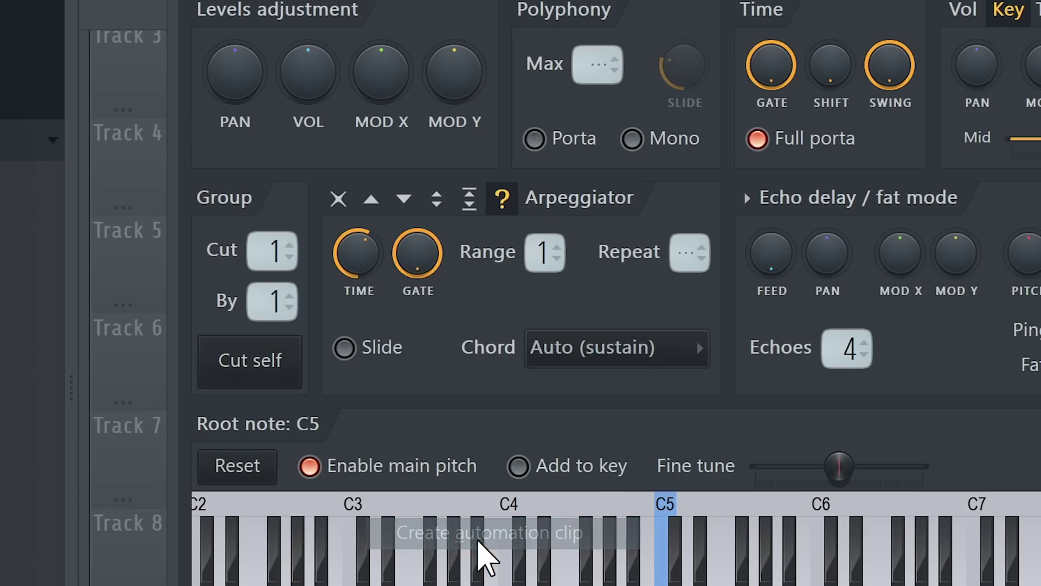
Step: Draw piano roll notes on the Tom 2, Tom 16 and remaining tom rows
{"action": "left_click", "coordinate": [322, 153]}
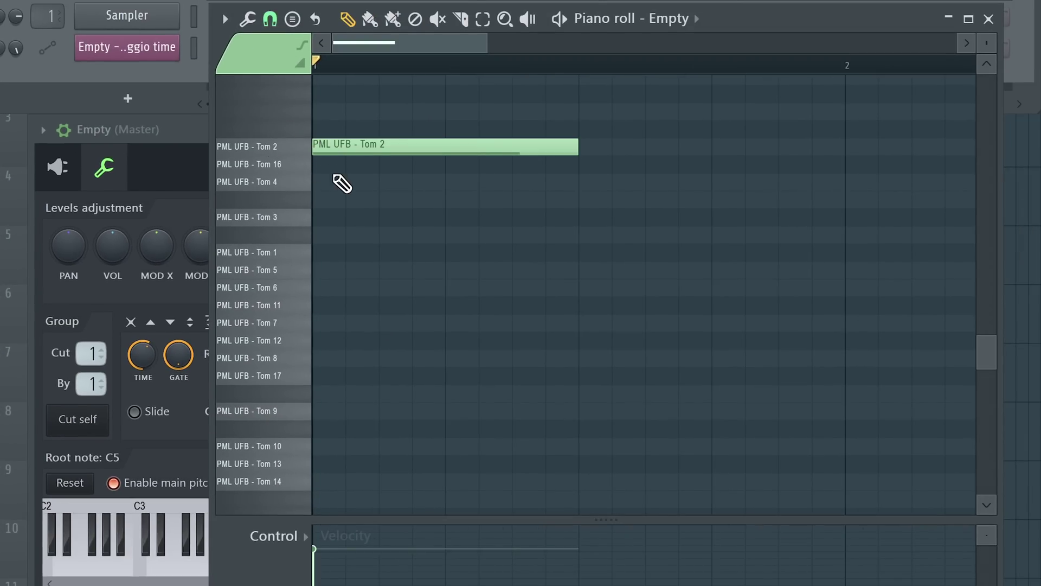
{"action": "left_click", "coordinate": [321, 164]}
{"action": "left_click_drag", "start_coordinate": [334, 185], "coordinate": [548, 465]}
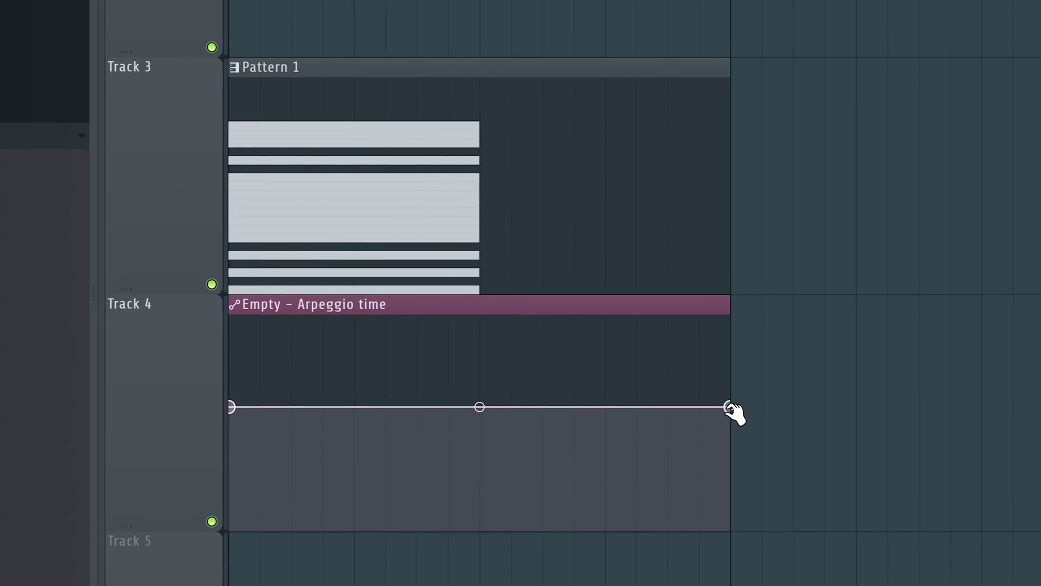
Step: Set the automation point to Hold and trim the clip to the notes' length
{"action": "right_click", "coordinate": [730, 408]}
{"action": "left_click", "coordinate": [770, 417]}
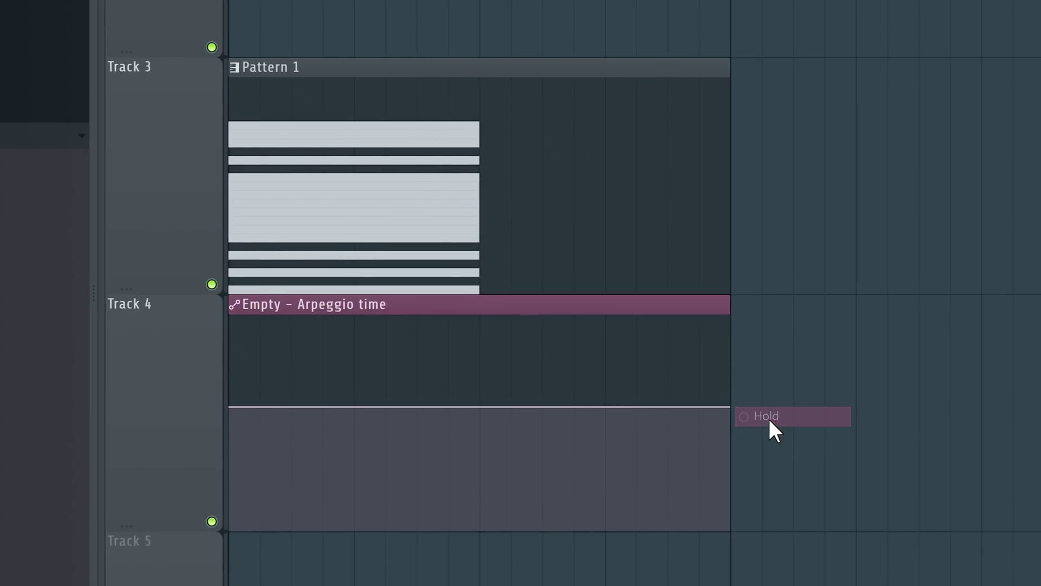
{"action": "left_click_drag", "start_coordinate": [732, 410], "coordinate": [356, 312]}
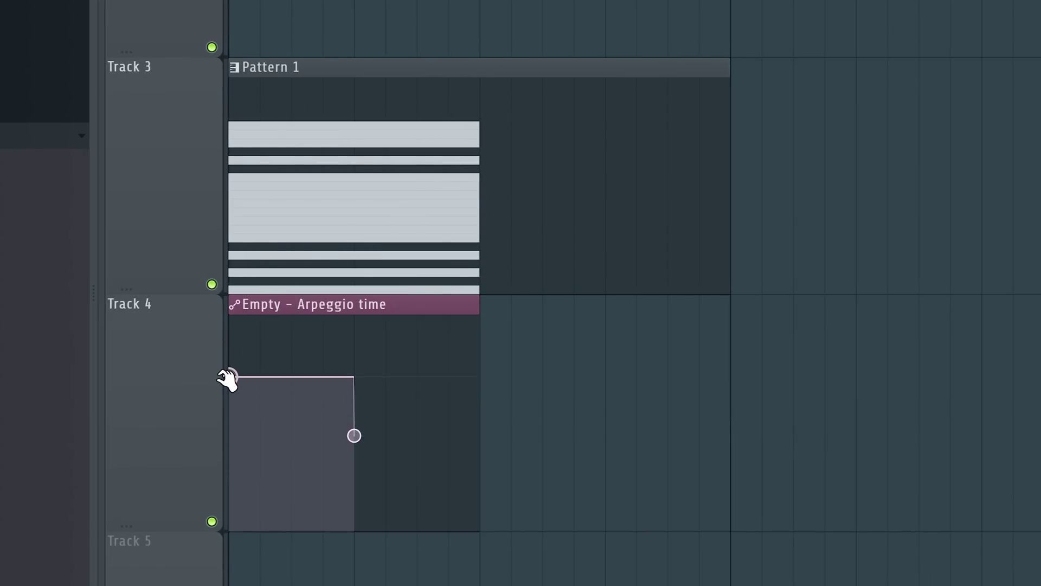
Step: Move the automation step earlier, playing the fill back to check it
{"action": "key", "text": "space"}
{"action": "mouse_move", "coordinate": [356, 433]}
{"action": "left_mouse_down"}
{"action": "mouse_move", "coordinate": [343, 439]}
{"action": "mouse_move", "coordinate": [339, 428]}
{"action": "mouse_move", "coordinate": [363, 416]}
{"action": "left_mouse_up"}
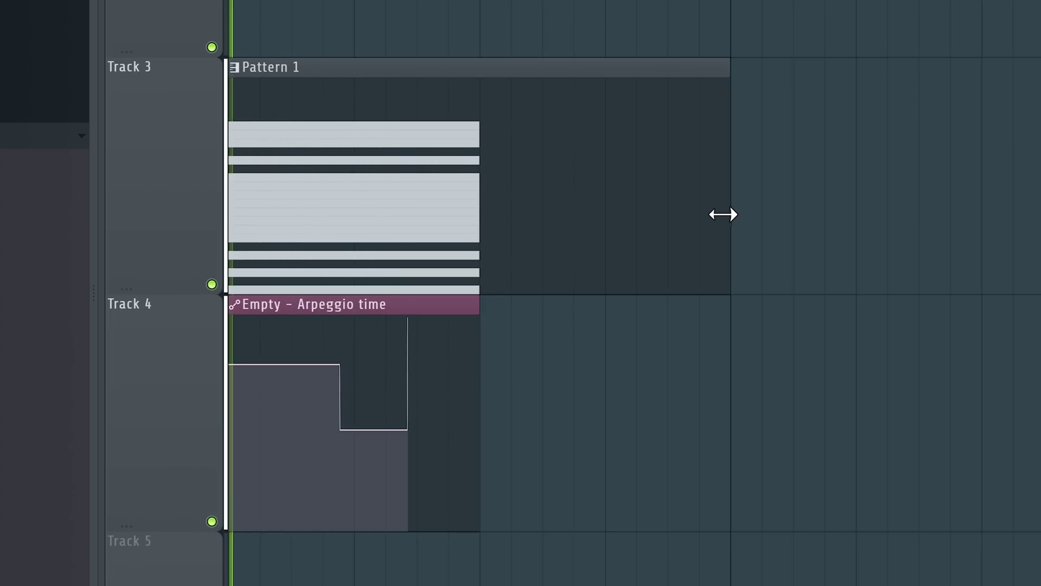
{"action": "key", "text": "space"}
{"action": "key", "text": "space"}
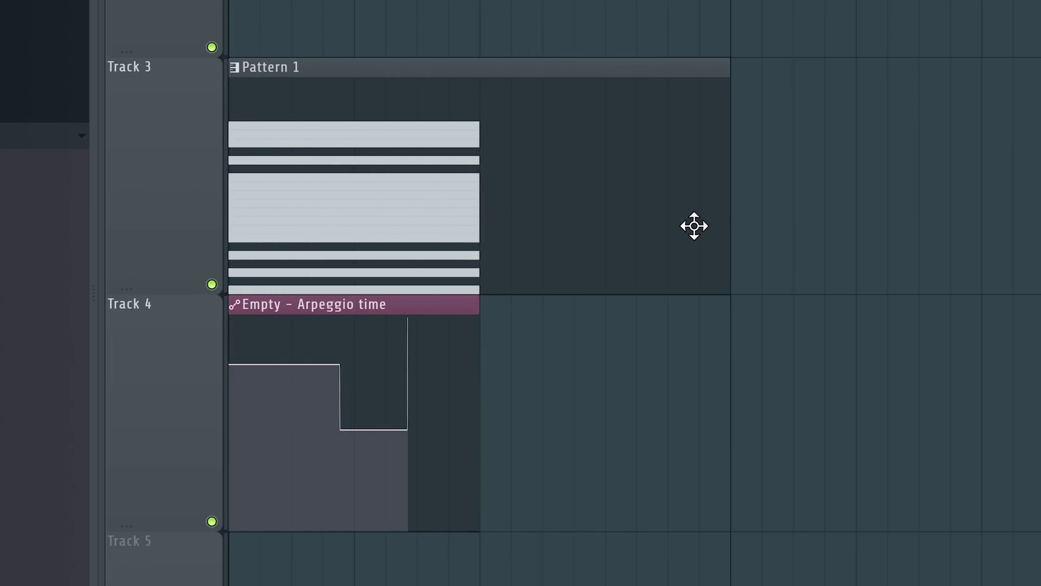
{"action": "key", "text": "F6"}
Step: Route the Empty track to mixer insert 1 and play the fill through Fruity Convolver and Limiter
{"action": "key", "text": "F9"}
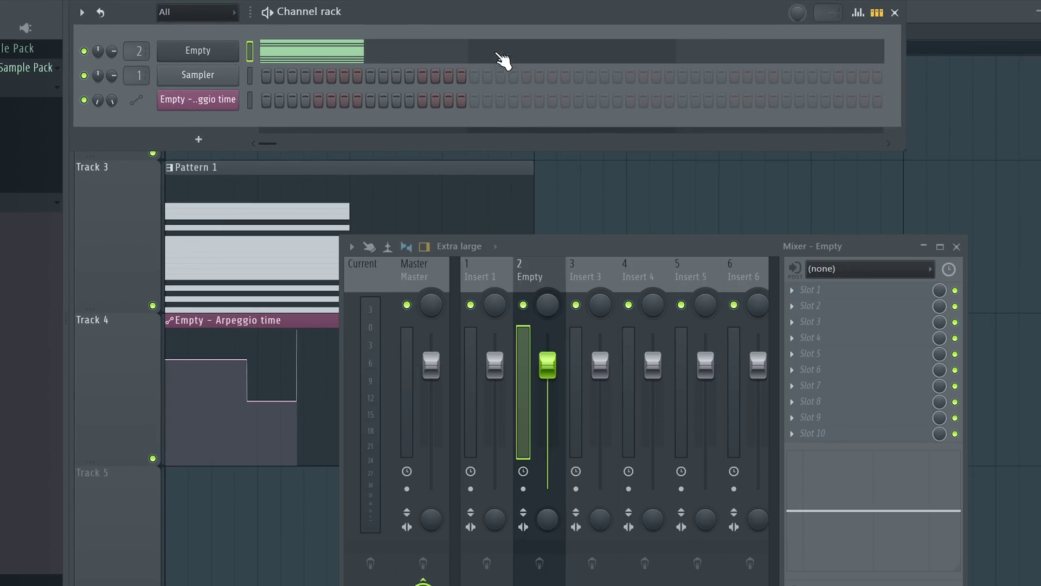
{"action": "left_click_drag", "start_coordinate": [591, 252], "coordinate": [618, 226]}
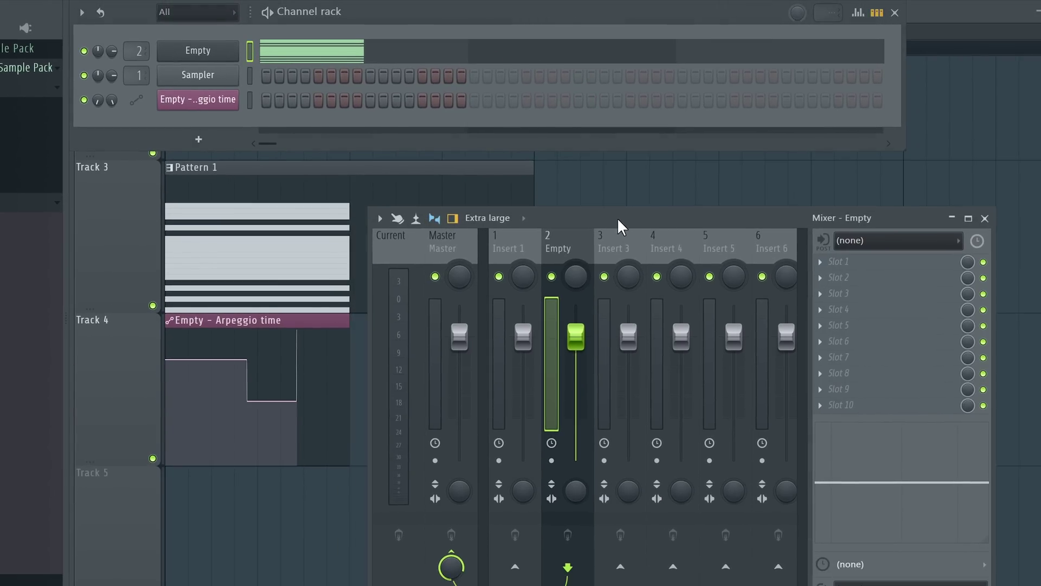
{"action": "left_click_drag", "start_coordinate": [560, 251], "coordinate": [515, 244]}
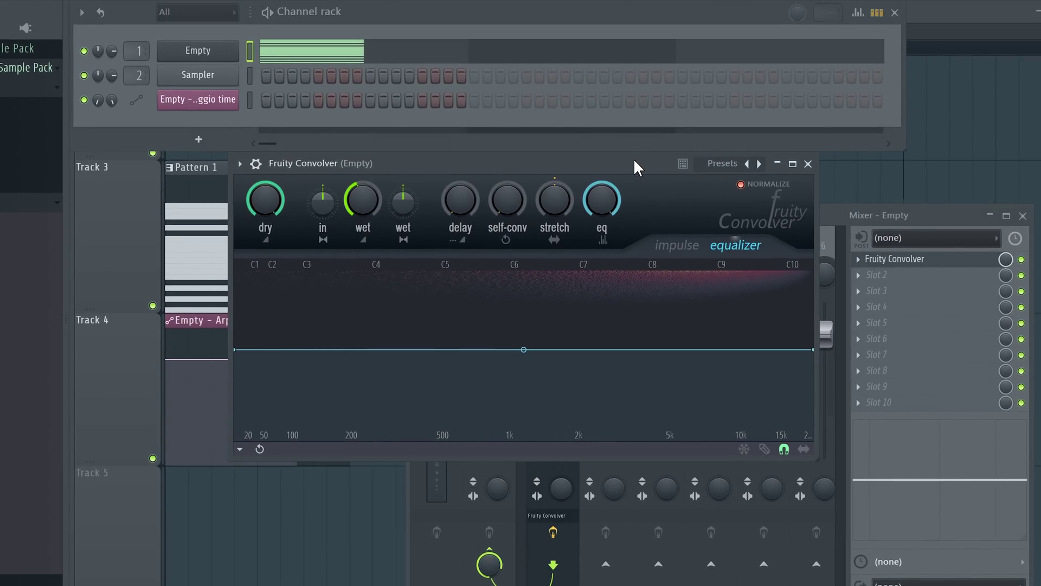
{"action": "left_click_drag", "start_coordinate": [633, 159], "coordinate": [660, 130]}
{"action": "key", "text": "space"}
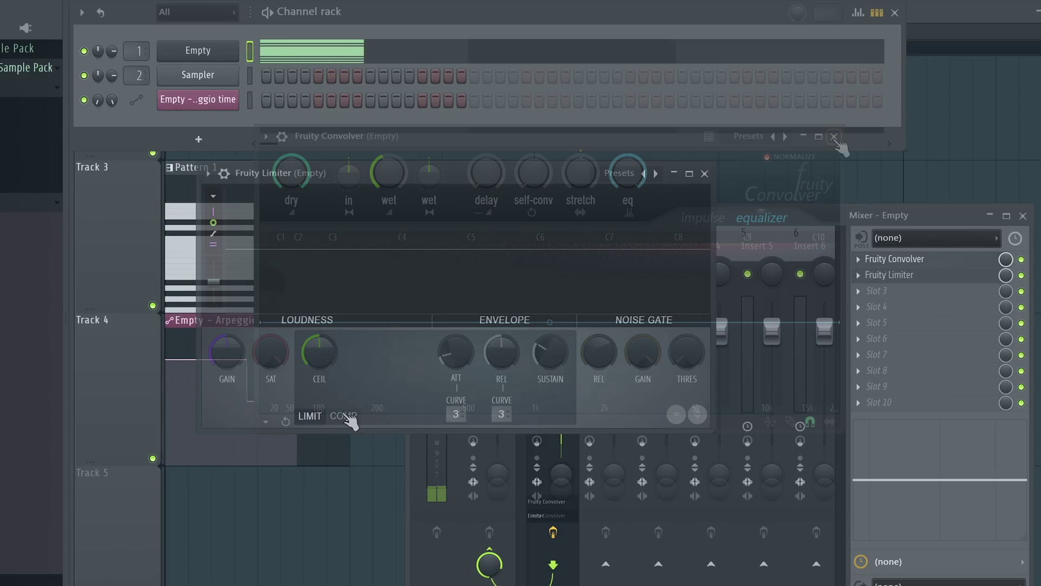
Step: Add Soundgoodizer with a lowered amount and OTT to insert 1, playing the fill to hear them
{"action": "key", "text": "space"}
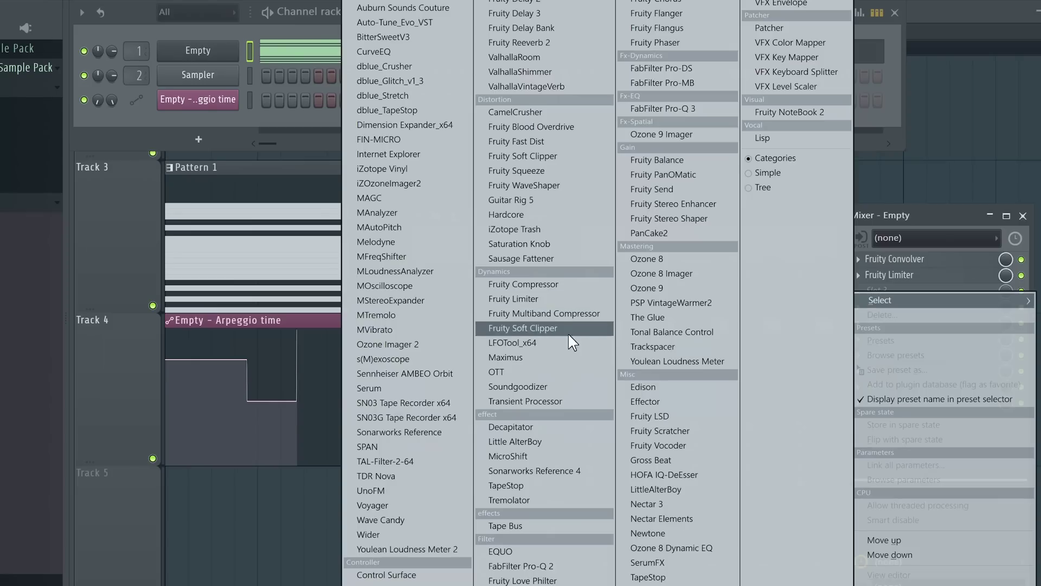
{"action": "left_click", "coordinate": [554, 386]}
{"action": "left_click_drag", "start_coordinate": [186, 54], "coordinate": [705, 163]}
{"action": "left_click_drag", "start_coordinate": [707, 304], "coordinate": [707, 323]}
{"action": "key", "text": "space"}
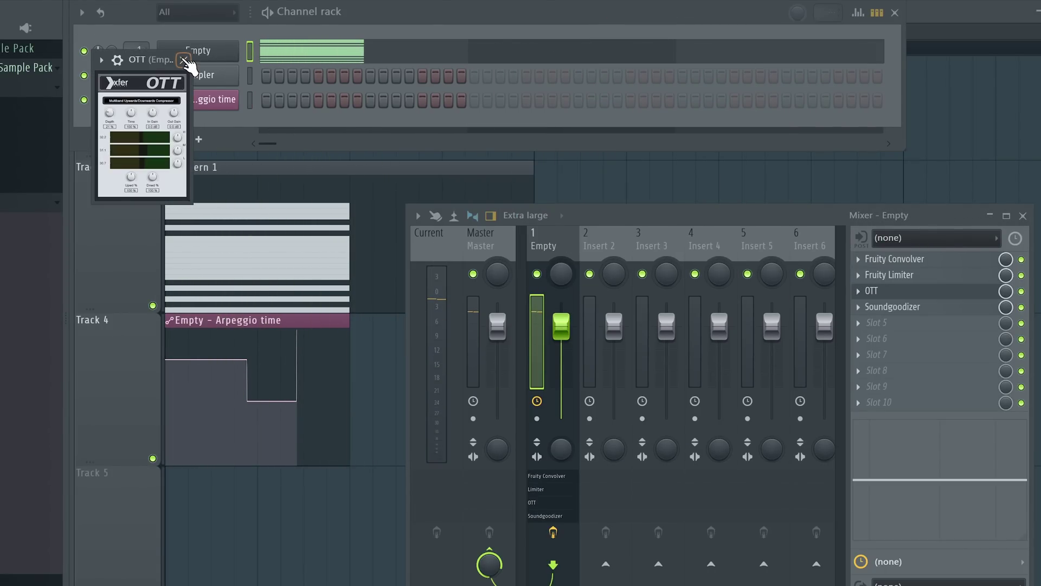
{"action": "left_click_drag", "start_coordinate": [165, 65], "coordinate": [659, 117]}
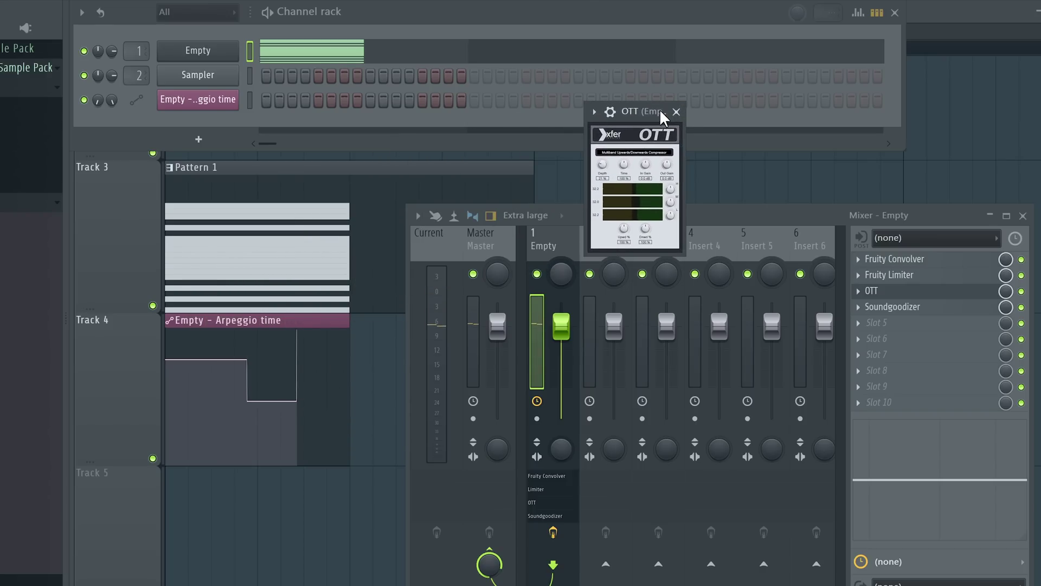
{"action": "left_click", "coordinate": [677, 112]}
{"action": "key", "text": "space"}
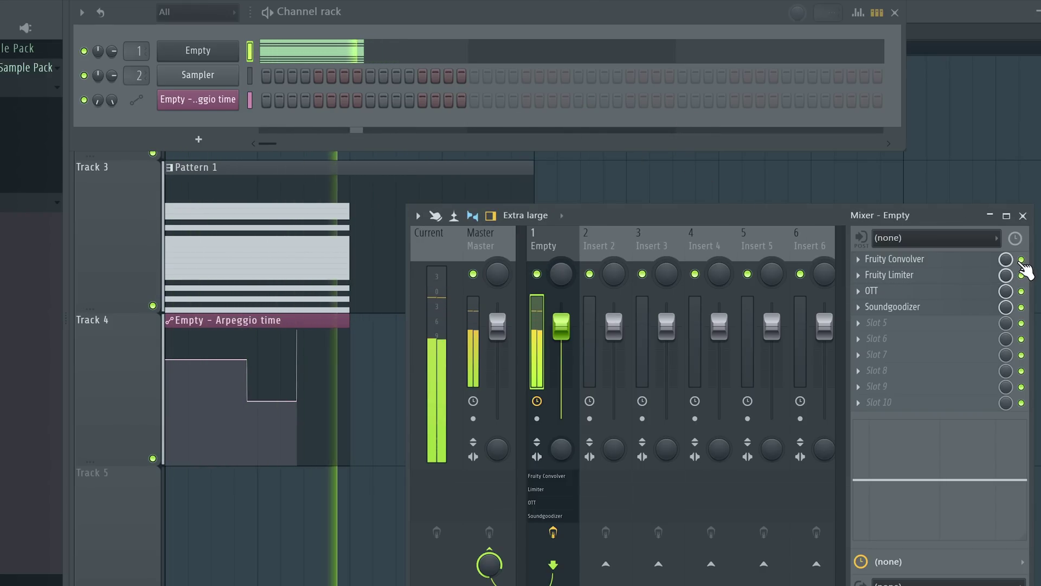
Step: Compare the fill with Fruity Convolver switched off and then back on
{"action": "key", "text": "space"}
{"action": "left_click", "coordinate": [1021, 260]}
{"action": "key", "text": "space"}
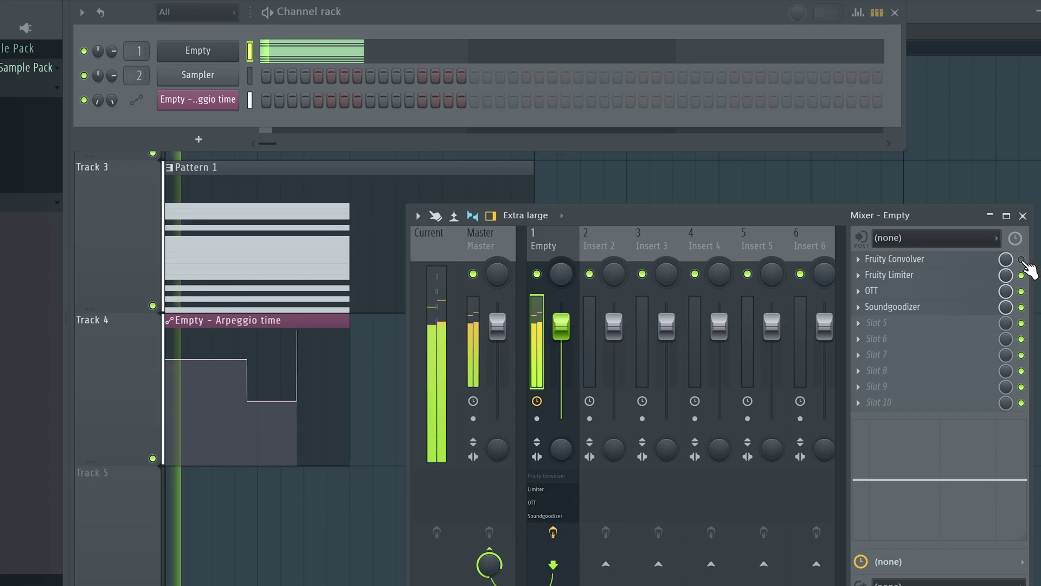
{"action": "left_click", "coordinate": [1022, 260]}
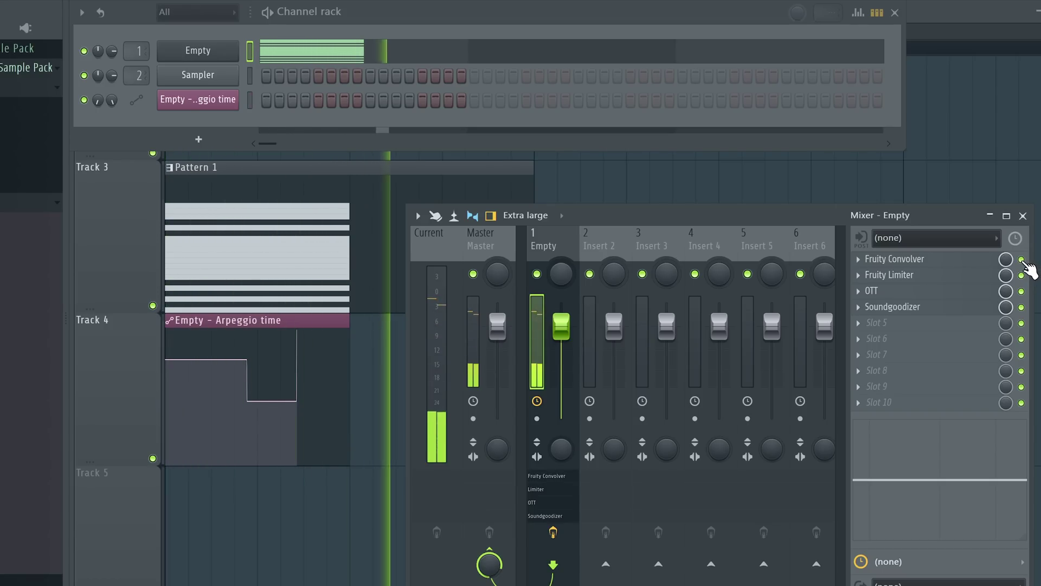
{"action": "key", "text": "space"}
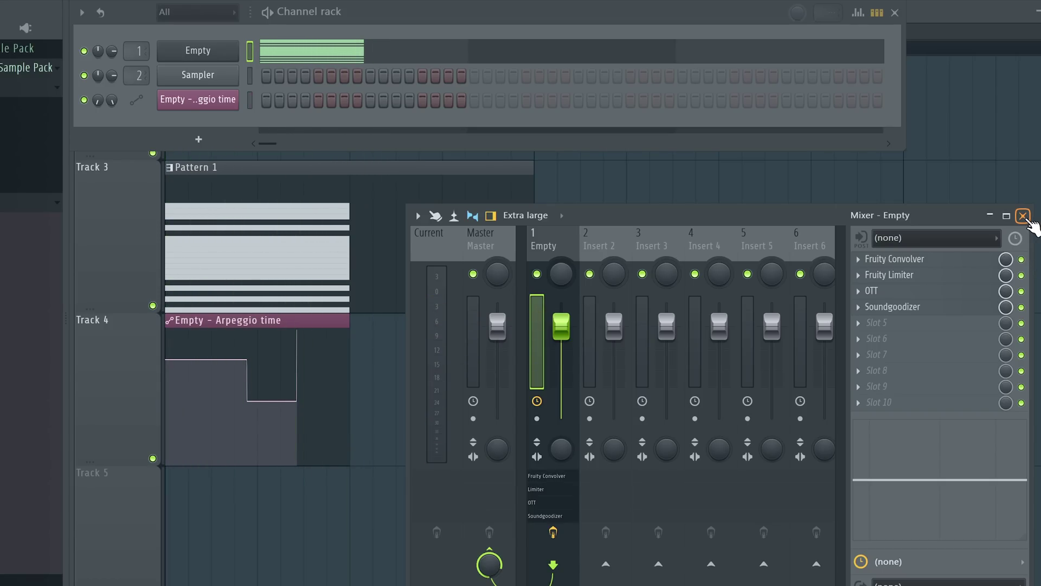
Step: Shorten the Pattern 1 clip and place PML UFB - Snare 13 on Track 5 right after it
{"action": "left_click", "coordinate": [1023, 216]}
{"action": "left_click_drag", "start_coordinate": [537, 233], "coordinate": [294, 255]}
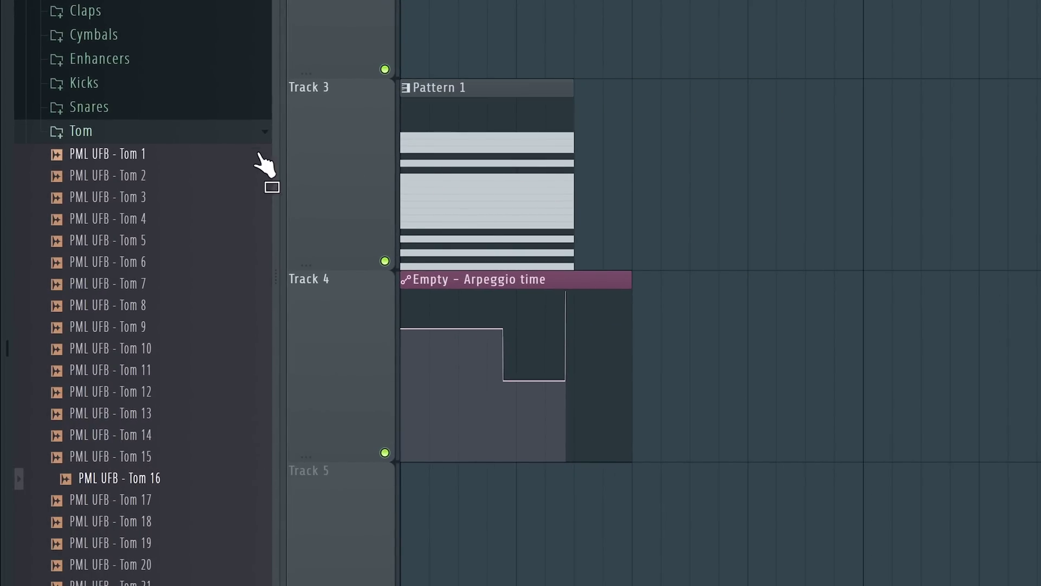
{"action": "left_click", "coordinate": [226, 131]}
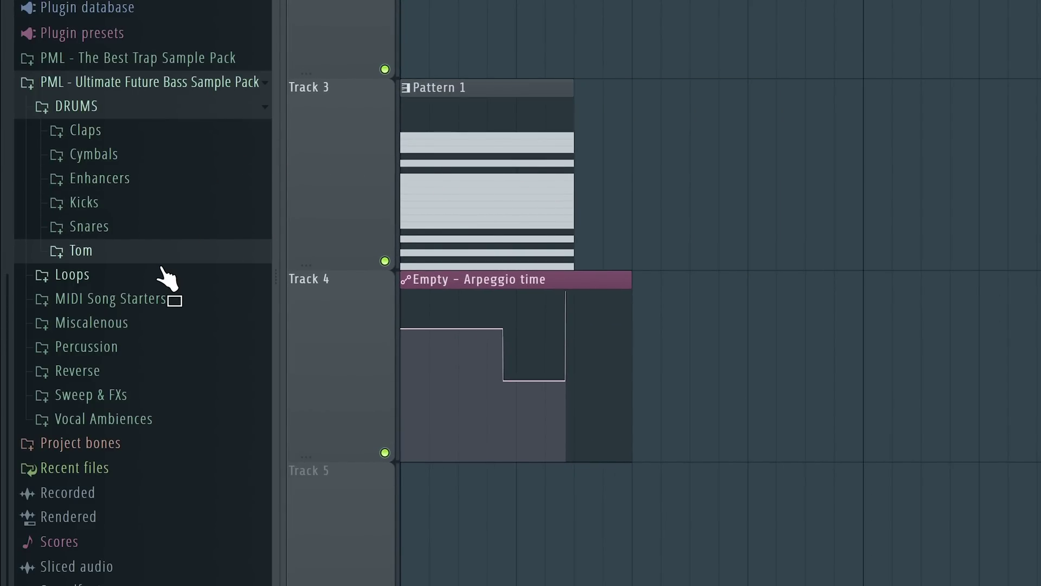
{"action": "left_click", "coordinate": [139, 226]}
{"action": "scroll", "coordinate": [204, 326], "scroll_direction": "down", "scroll_amount": 3}
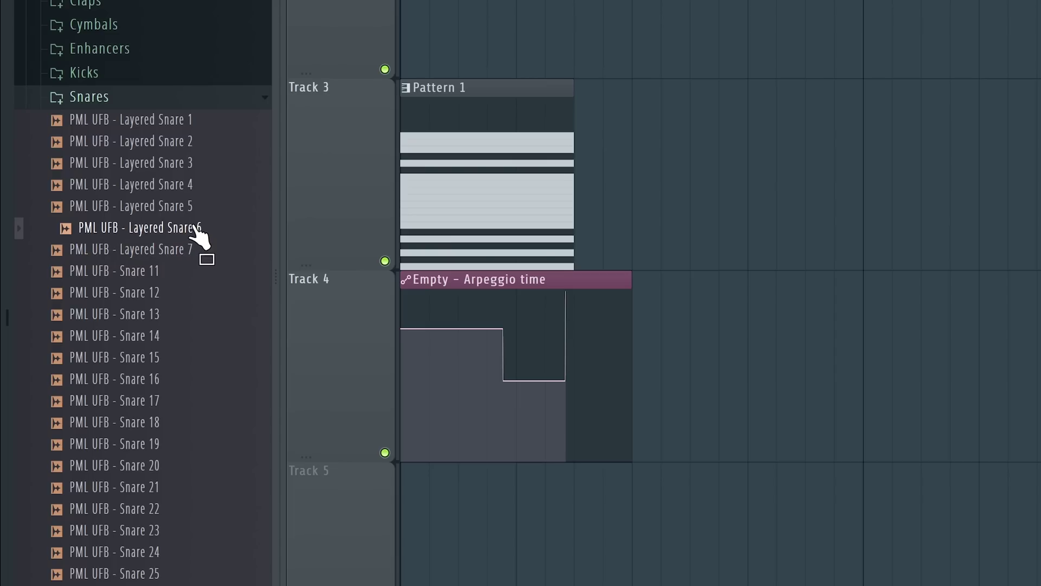
{"action": "left_click_drag", "start_coordinate": [116, 314], "coordinate": [620, 513]}
{"action": "key", "text": "space"}
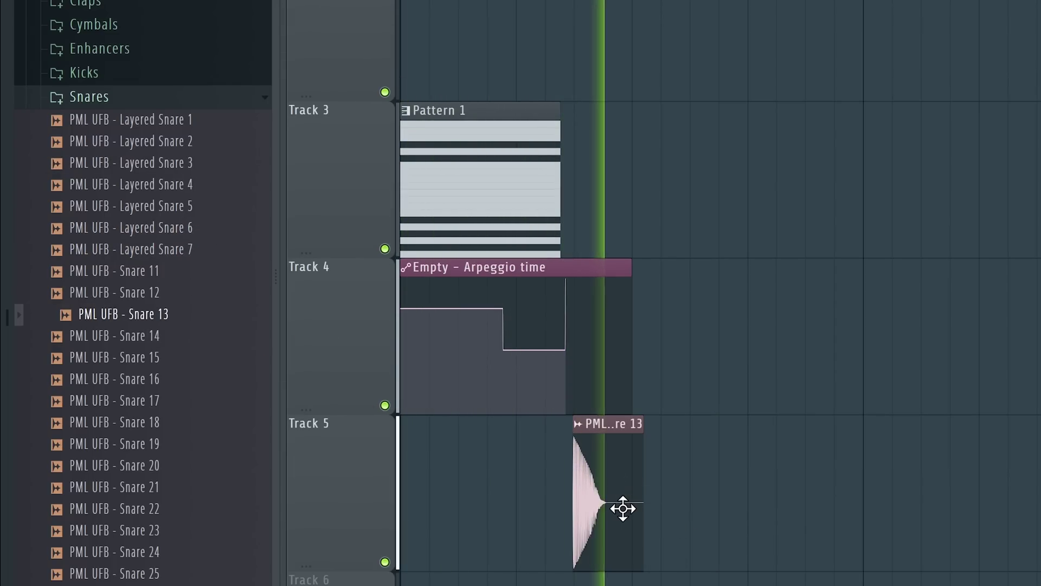
{"action": "double_click", "coordinate": [623, 506]}
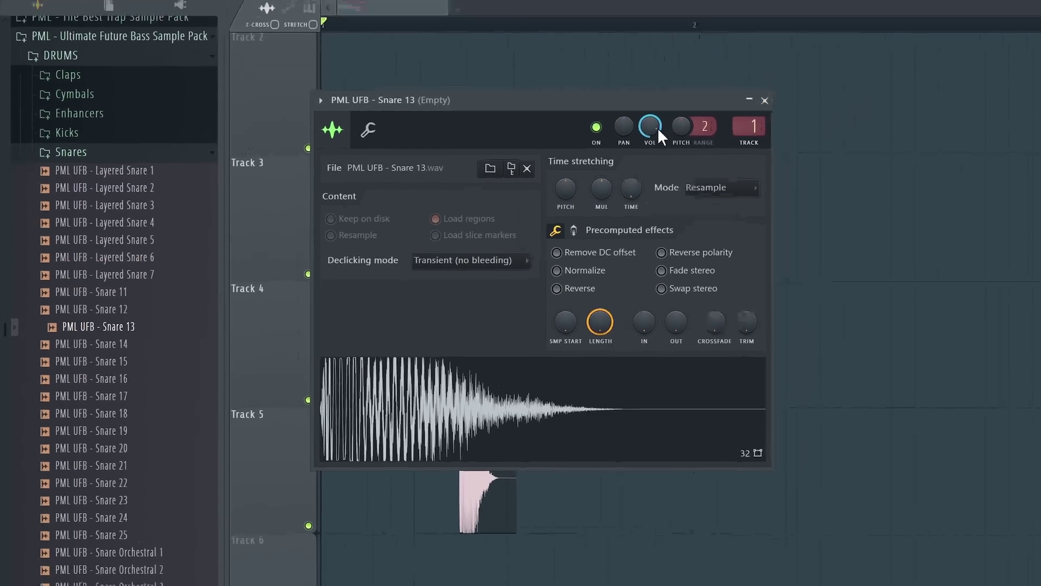
Step: Load Edison onto the Master channel with Shift+E and record the playing fill
{"action": "key", "text": "Escape"}
{"action": "key", "text": "F9"}
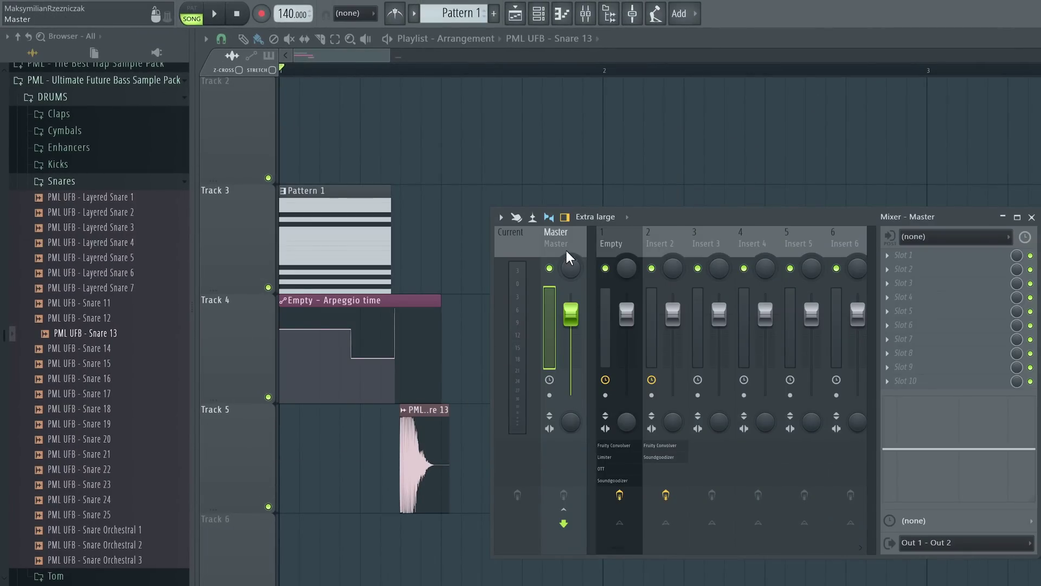
{"action": "key", "text": "shift+e"}
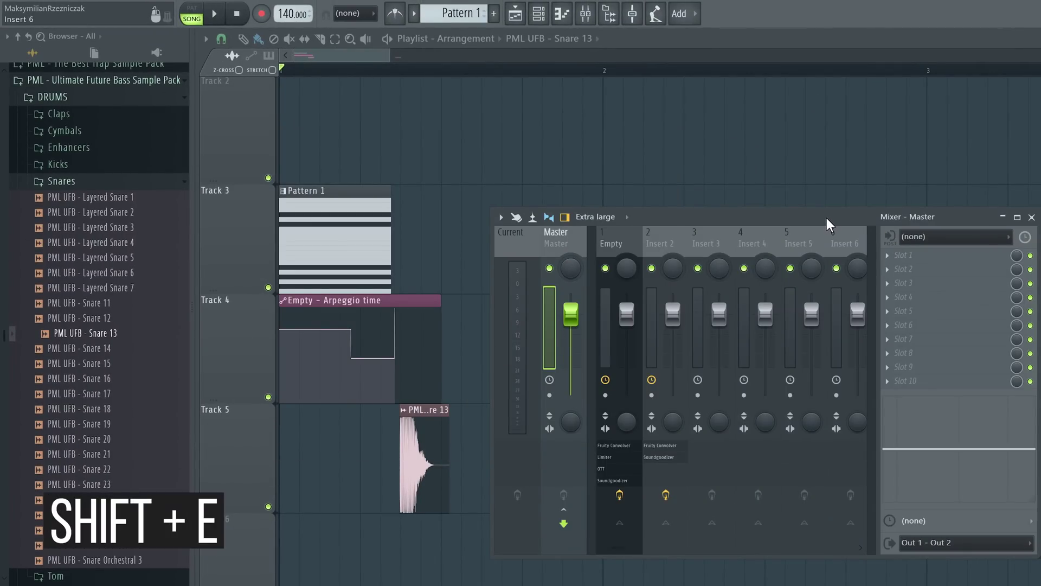
{"action": "left_click", "coordinate": [595, 19]}
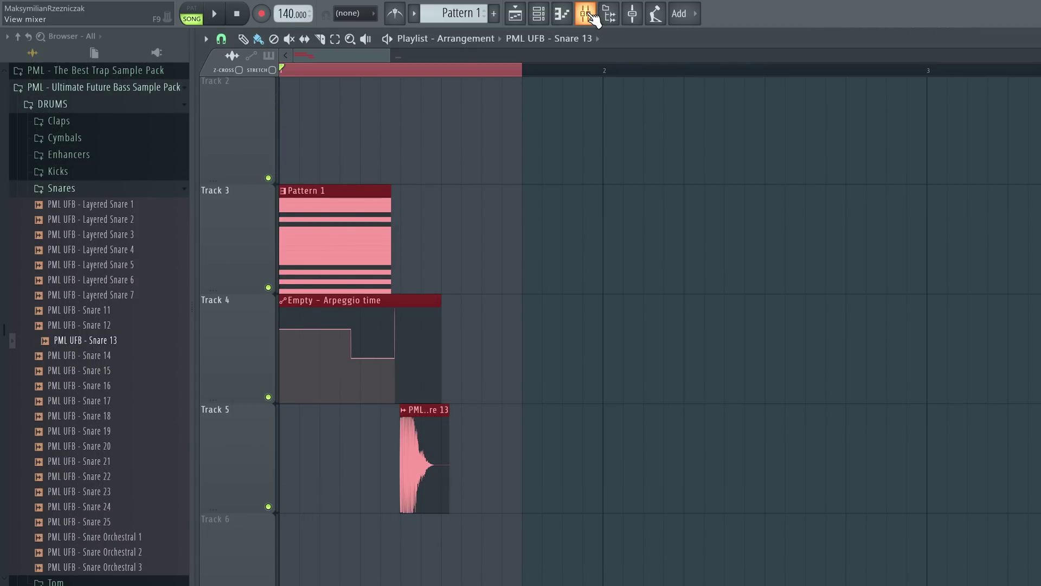
{"action": "key", "text": "space"}
{"action": "left_click", "coordinate": [595, 19]}
{"action": "left_click", "coordinate": [904, 256]}
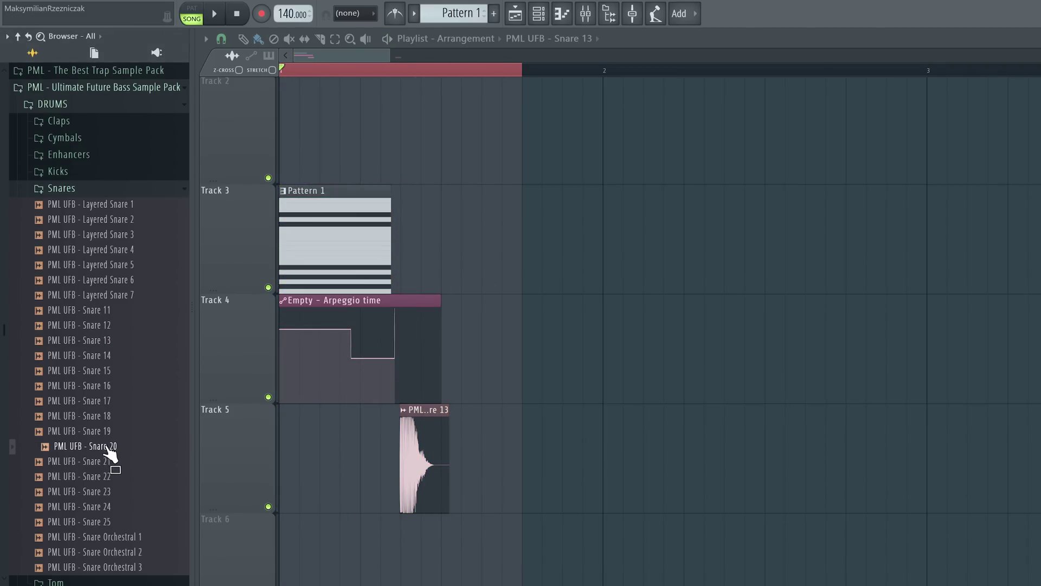
Step: Swap Track 5's snare for Snare 20 and record the new version in a second Edison
{"action": "left_click_drag", "start_coordinate": [110, 455], "coordinate": [432, 467]}
{"action": "key", "text": "space"}
{"action": "key", "text": "F9"}
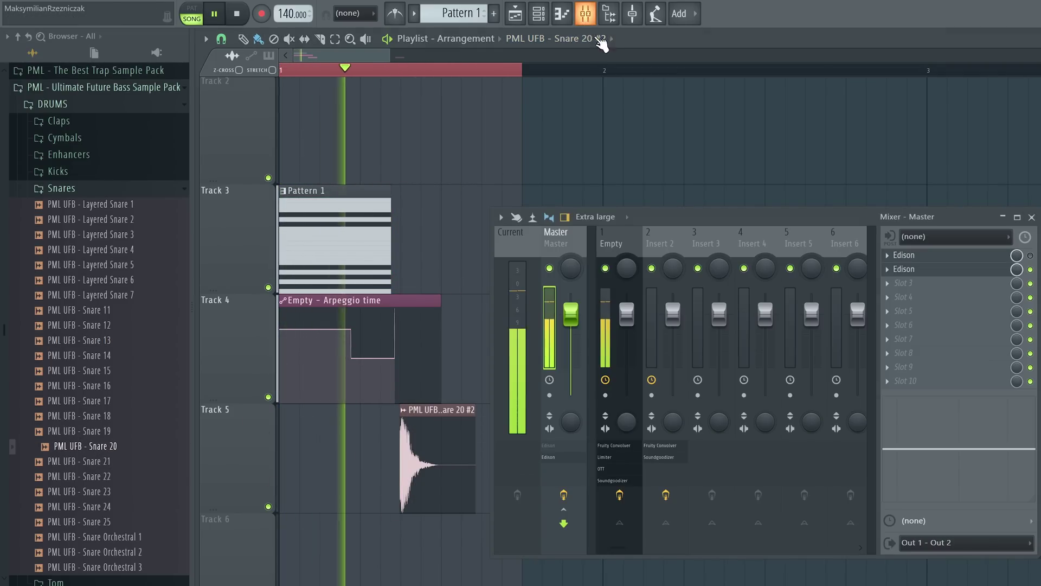
{"action": "left_click", "coordinate": [917, 274]}
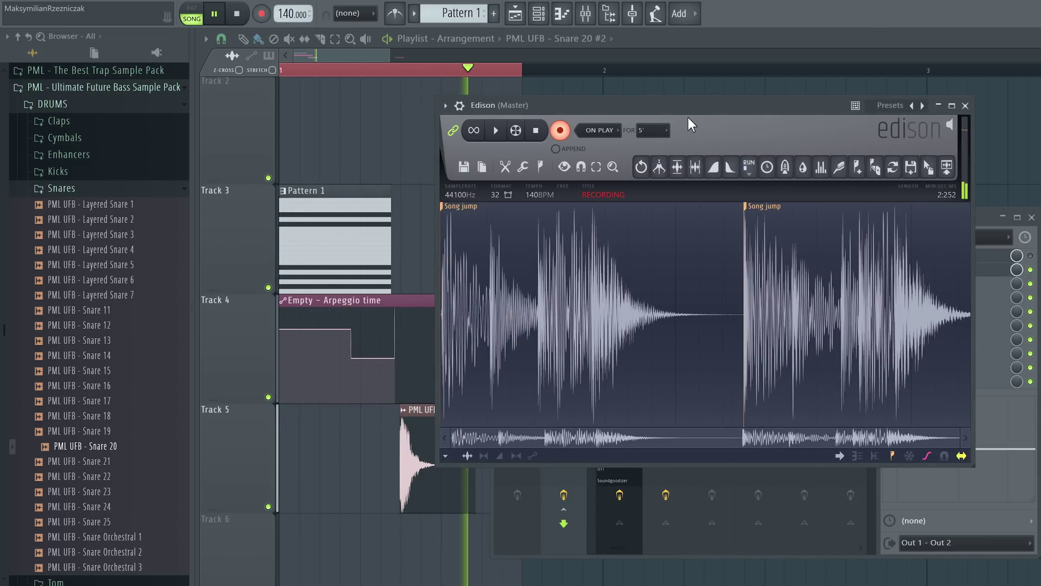
{"action": "left_click_drag", "start_coordinate": [674, 107], "coordinate": [698, 83]}
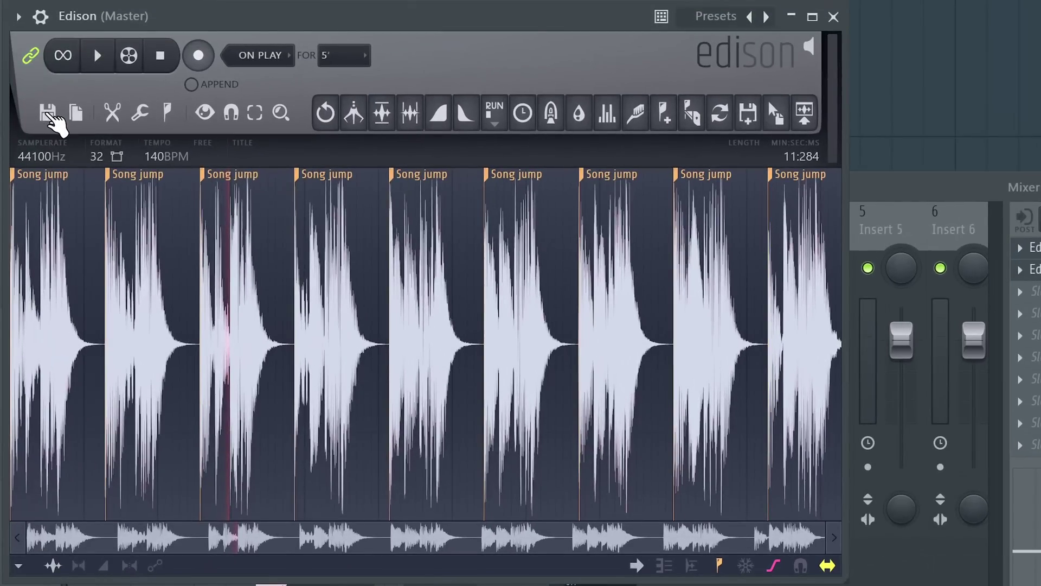
Step: Export both Edison recordings' regions as separate samples into the My Fills folder
{"action": "left_click", "coordinate": [266, 169]}
{"action": "mouse_move", "coordinate": [212, 251]}
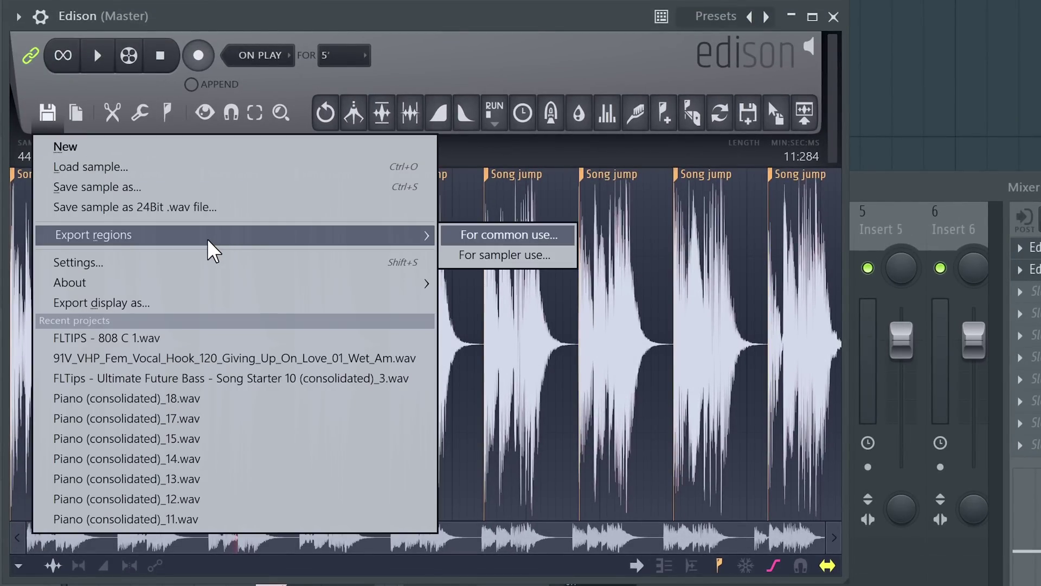
{"action": "left_click", "coordinate": [558, 239]}
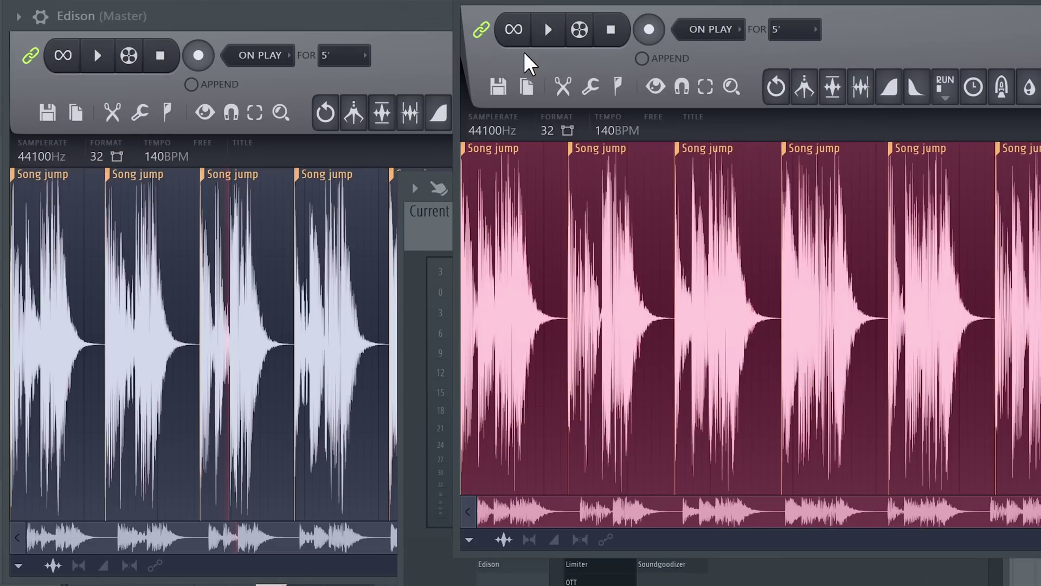
{"action": "left_click", "coordinate": [498, 87]}
{"action": "mouse_move", "coordinate": [558, 211]}
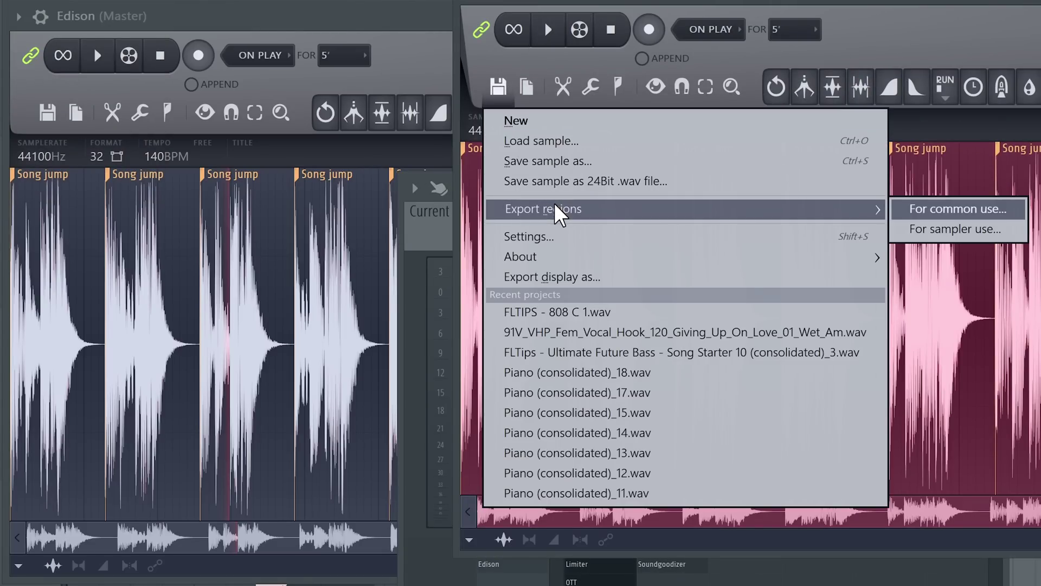
{"action": "left_click", "coordinate": [912, 213]}
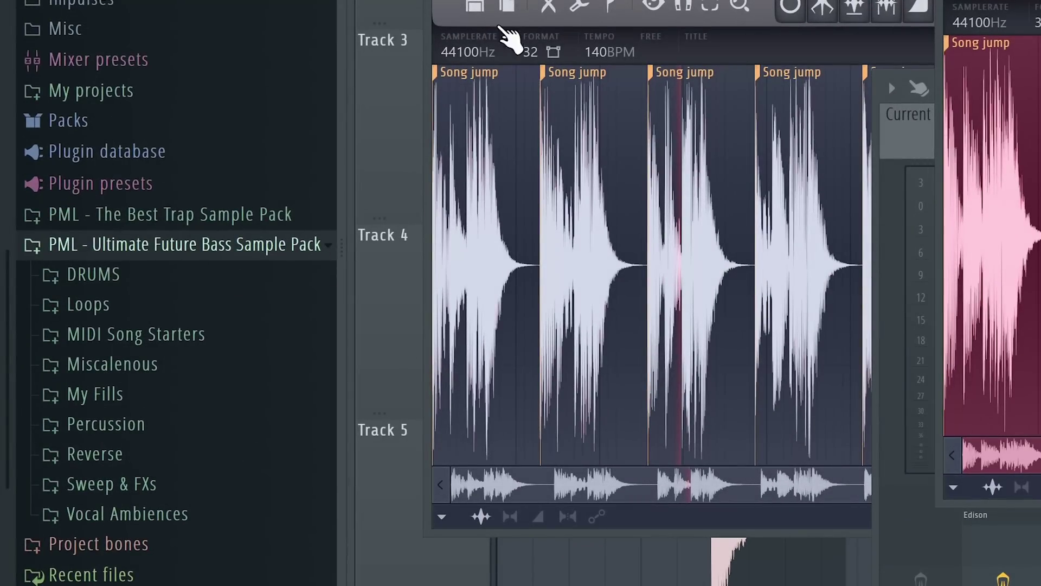
Step: Audition the exported Fill samples in the My Fills browser folder
{"action": "left_click", "coordinate": [175, 401]}
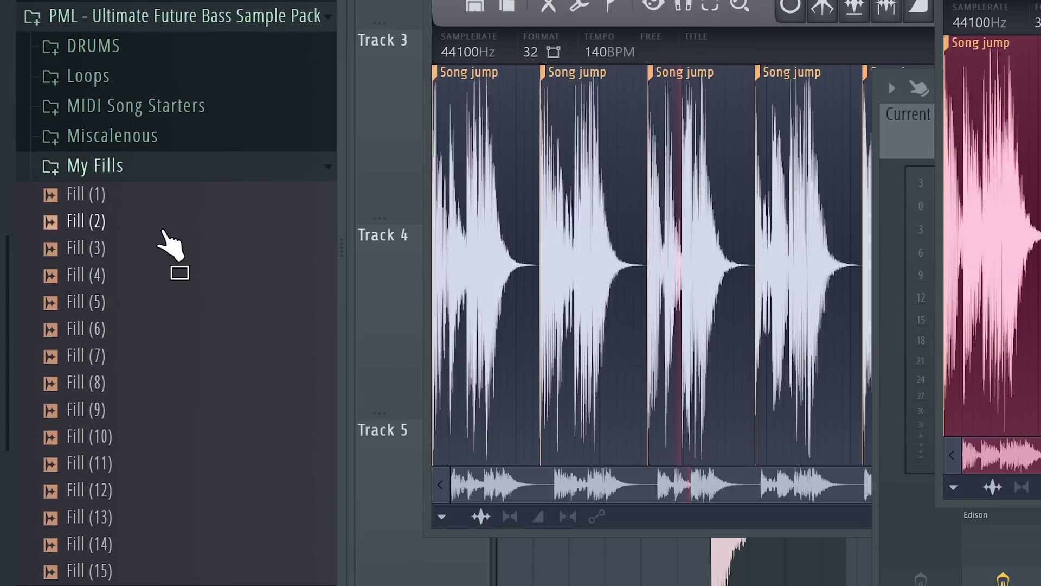
{"action": "left_click_drag", "start_coordinate": [148, 195], "coordinate": [149, 220]}
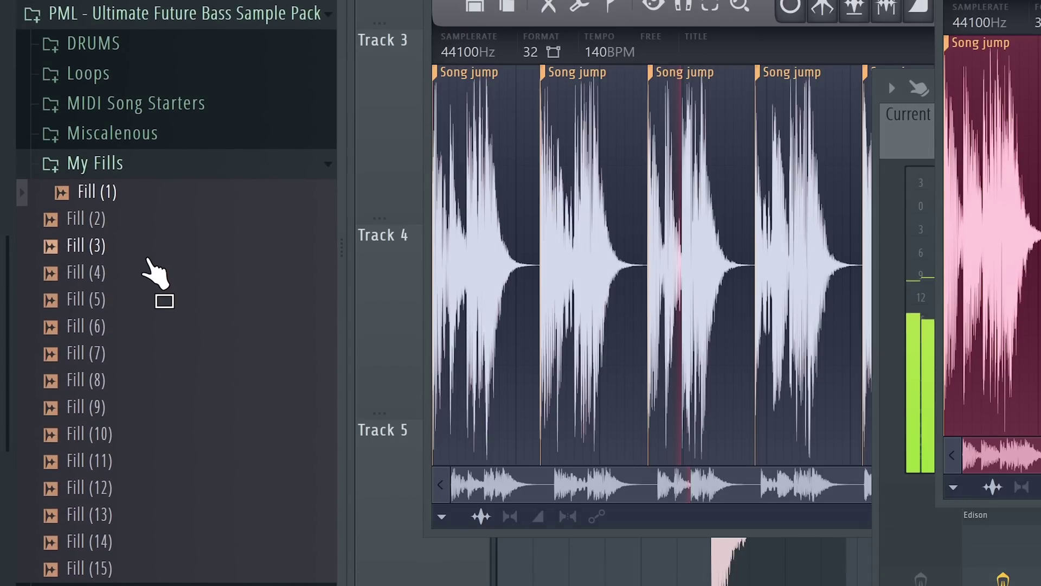
{"action": "left_click_drag", "start_coordinate": [148, 260], "coordinate": [365, 376]}
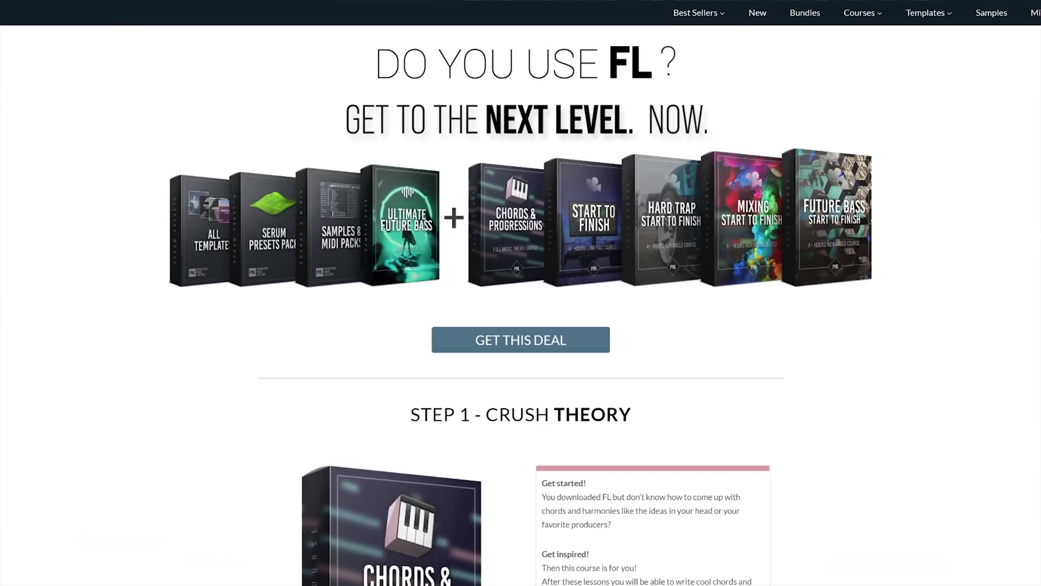
Step: Scroll past the bundle offer to the Hard Trap lectures and comment 'Show me more stuff!'
{"action": "scroll", "coordinate": [520, 293], "scroll_direction": "down", "scroll_amount": 20}
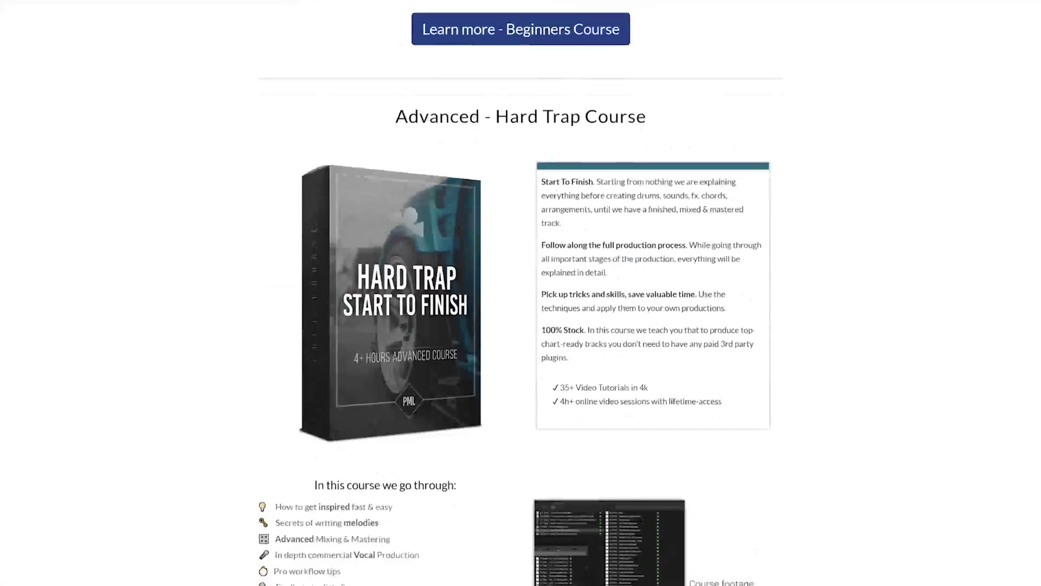
{"action": "scroll", "coordinate": [520, 293], "scroll_direction": "down", "scroll_amount": 20}
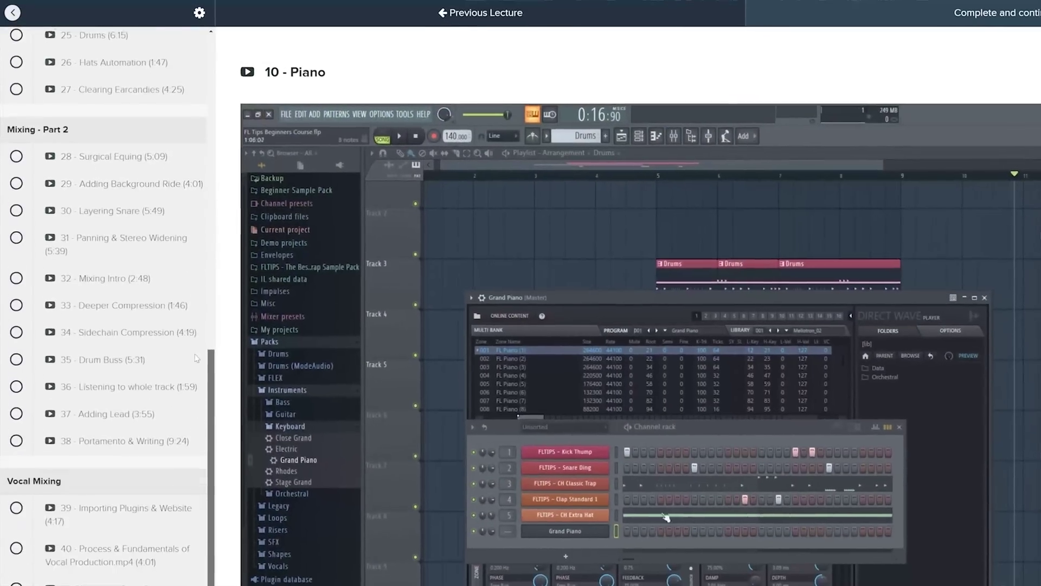
{"action": "scroll", "coordinate": [196, 358], "scroll_direction": "down", "scroll_amount": 10}
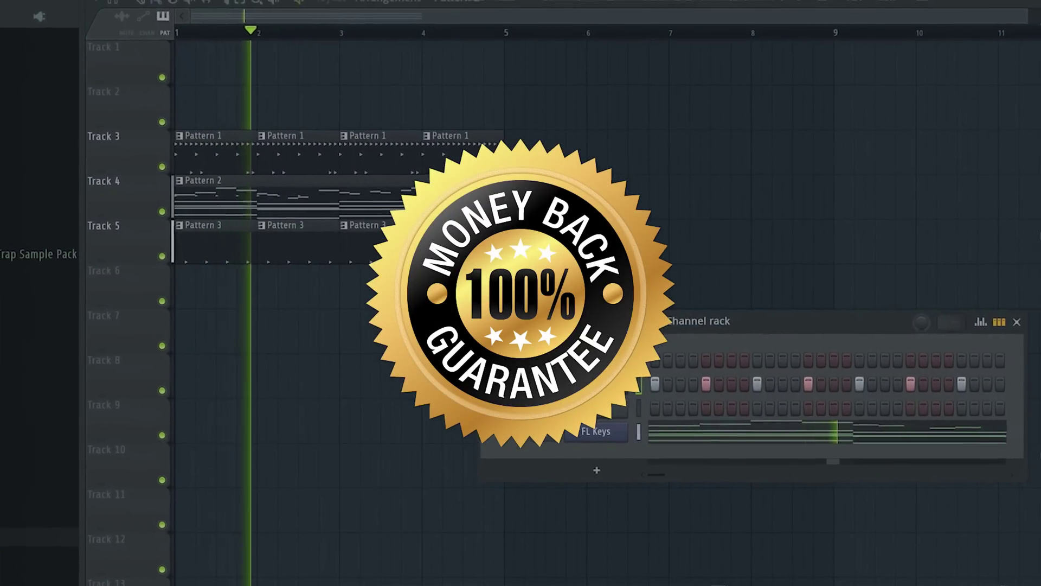
{"action": "type", "text": "Show me more stuf"}
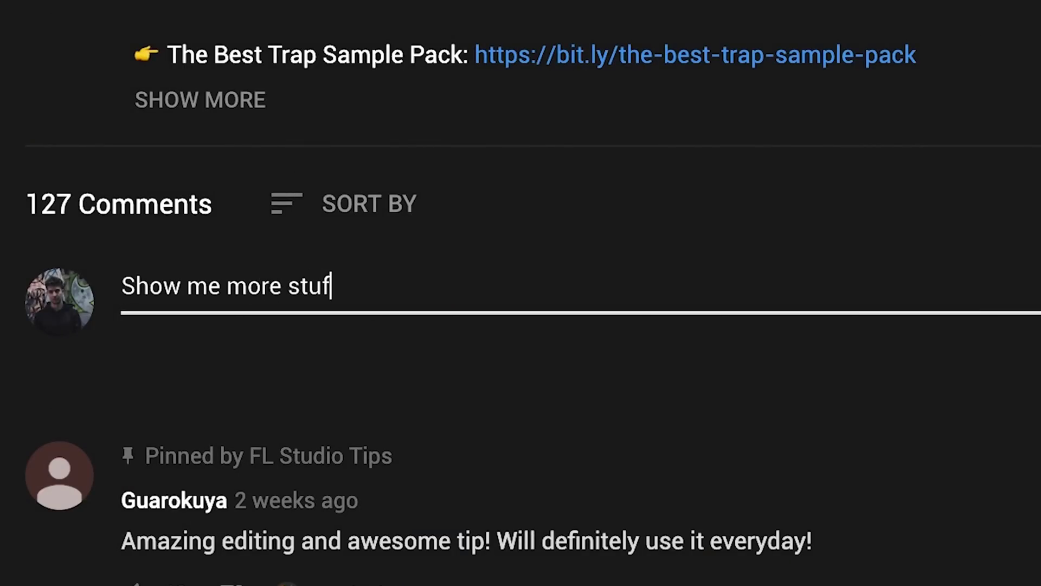